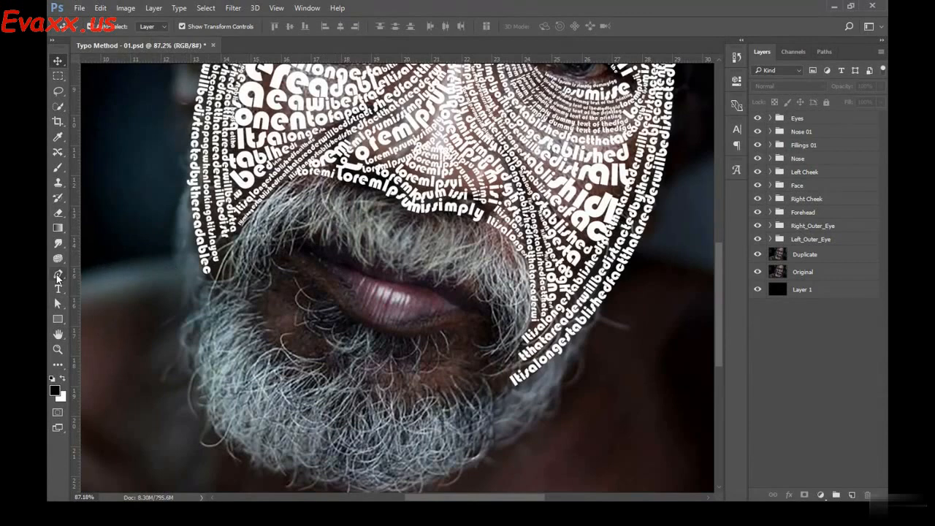
# Draw a short curved Pen path through the moustache from below the nose to the upper lip, and hide all typography groups
pyautogui.click(58, 274)
pyautogui.scroll(2, 393, 274)
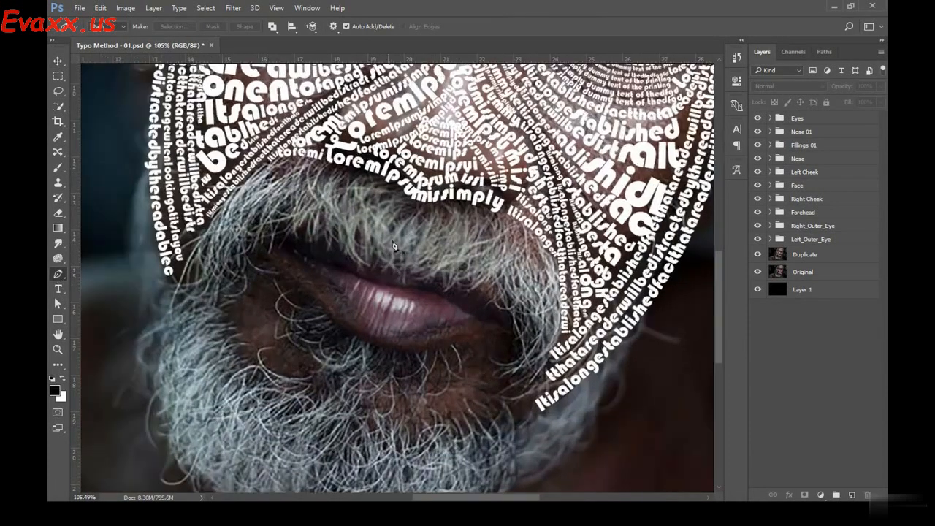
pyautogui.click(407, 200)
pyautogui.moveTo(377, 261); pyautogui.dragTo(381, 286)
pyautogui.scroll(2, 401, 270)
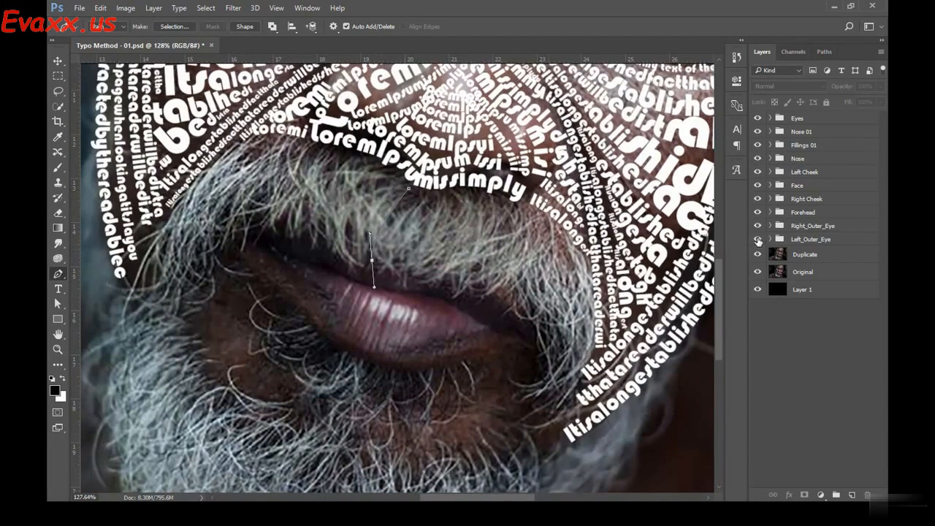
pyautogui.moveTo(758, 208); pyautogui.dragTo(758, 118)
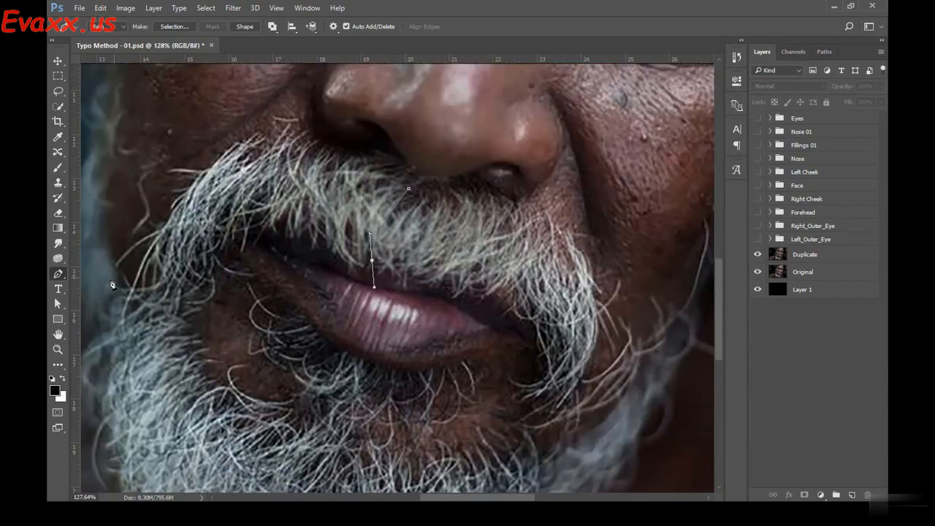
# Place the text "facialhair" along the moustache path and repeat it once so it reads "facialhairfacialhair"
pyautogui.click(58, 289)
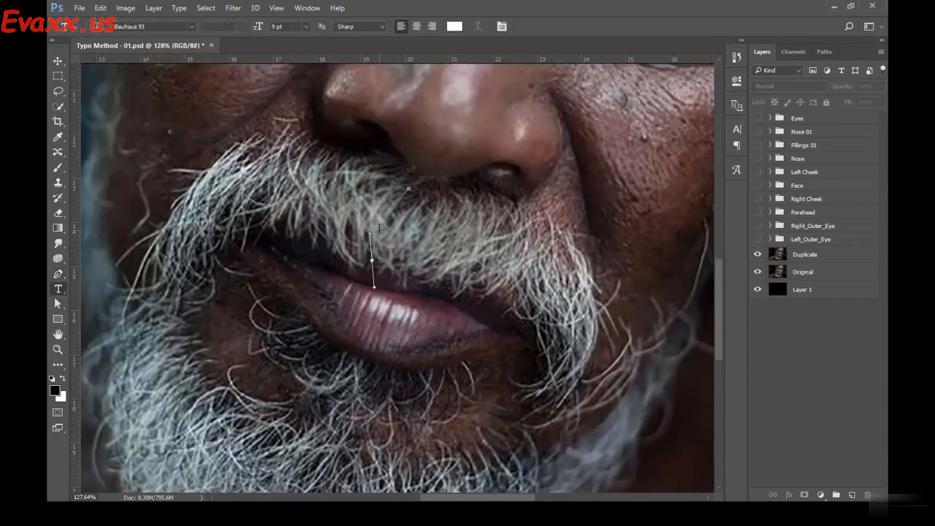
pyautogui.click(371, 259)
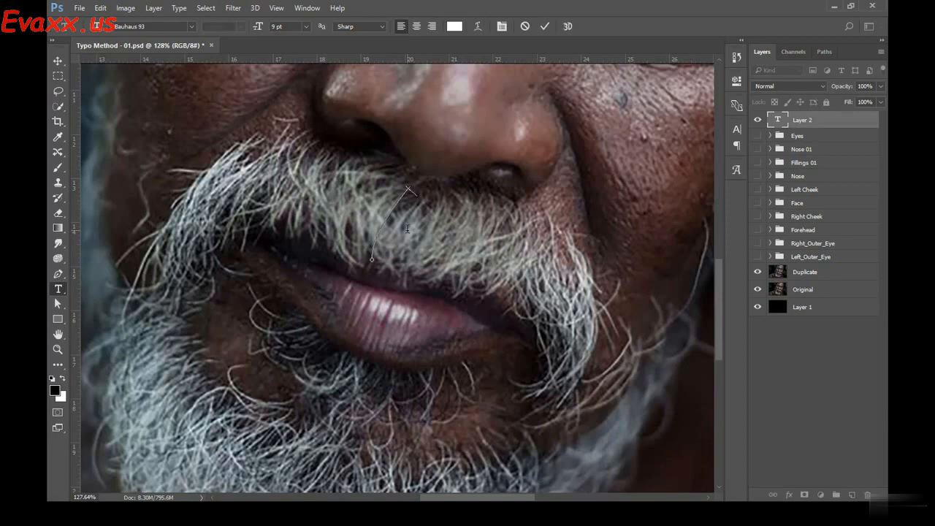
pyautogui.write('facialhair')
pyautogui.hotkey('ctrl', 'a')
pyautogui.hotkey('ctrl', 'c')
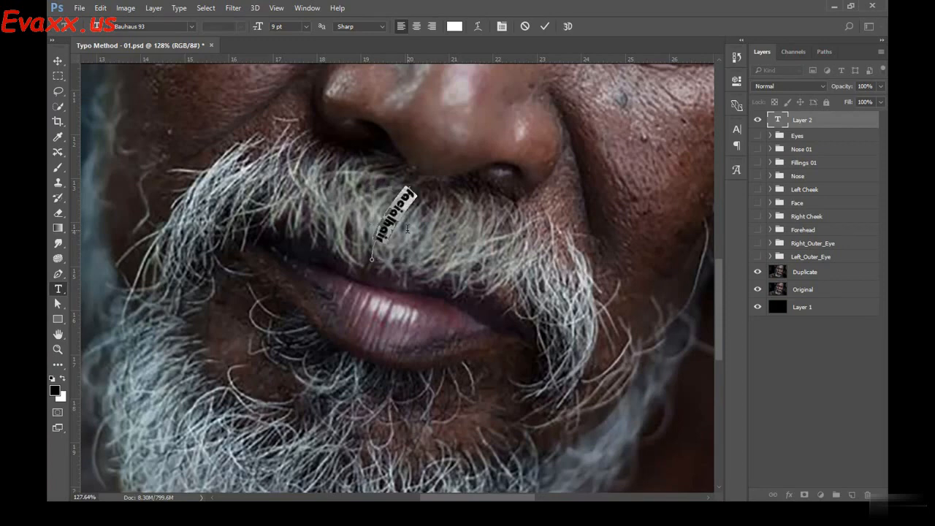
pyautogui.hotkey('ctrl', 'v')
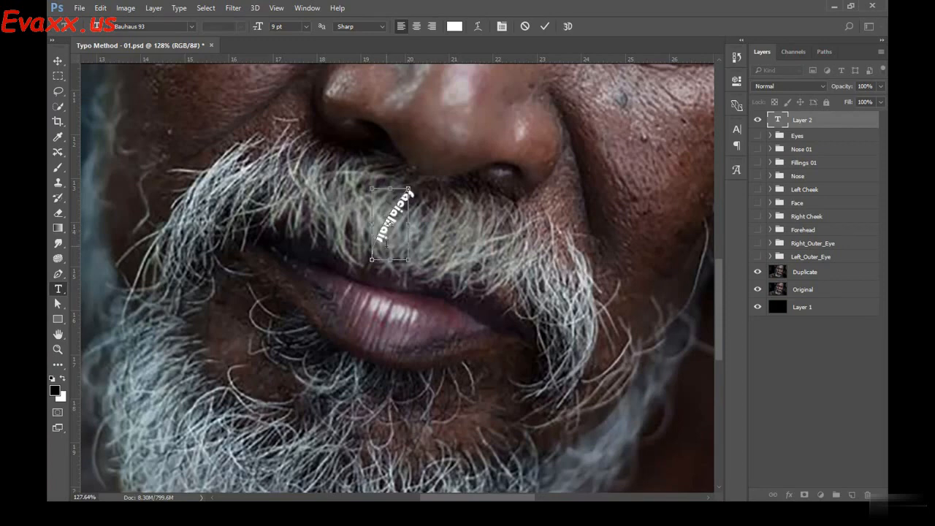
pyautogui.hotkey('ctrl', 'v')
# Set the whole path text's font size to 6 pt so both words fit the curve, and commit the text
pyautogui.hotkey('ctrl', 'a')
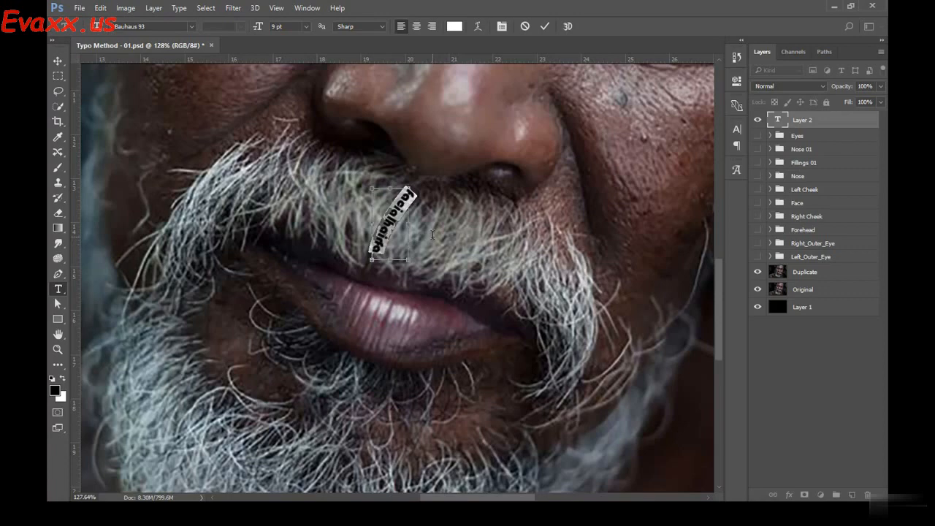
pyautogui.hotkey('ctrl', 'shift', ',')
pyautogui.hotkey('ctrl', 'shift', ',')
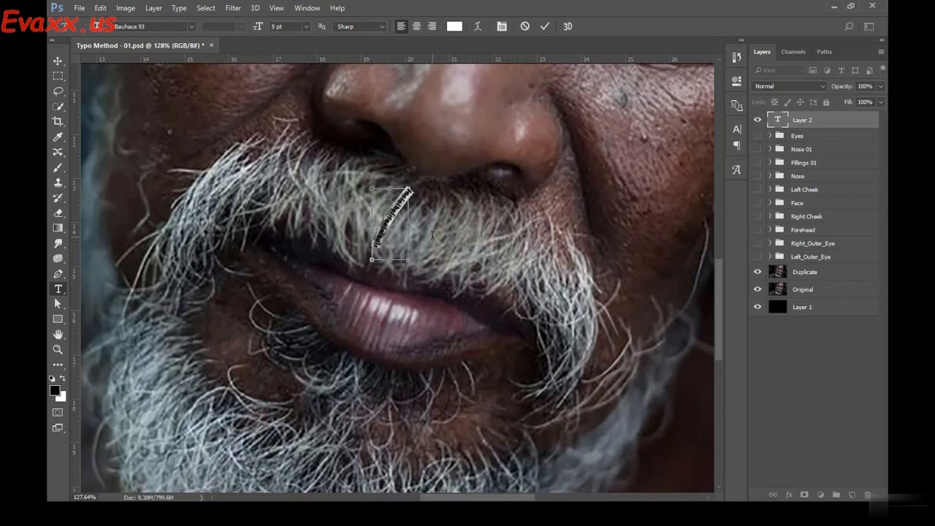
pyautogui.hotkey('ctrl', 'shift', '.')
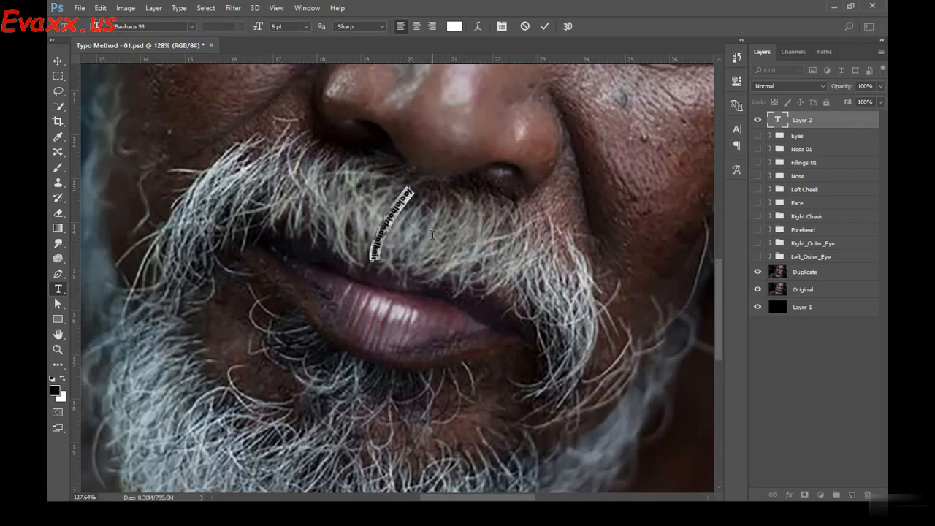
pyautogui.click(57, 61)
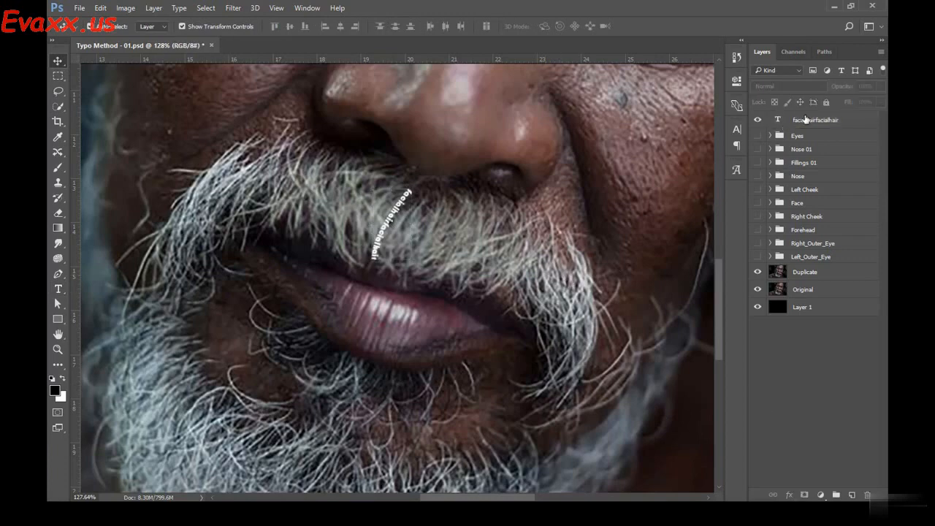
# Nudge the facialhairfacialhair text layer to the left and slightly up over the moustache strands
pyautogui.click(806, 119)
pyautogui.press('Left')
pyautogui.press('Left')
pyautogui.press('Left')
pyautogui.press('Left')
pyautogui.press('Left')
pyautogui.press('Left')
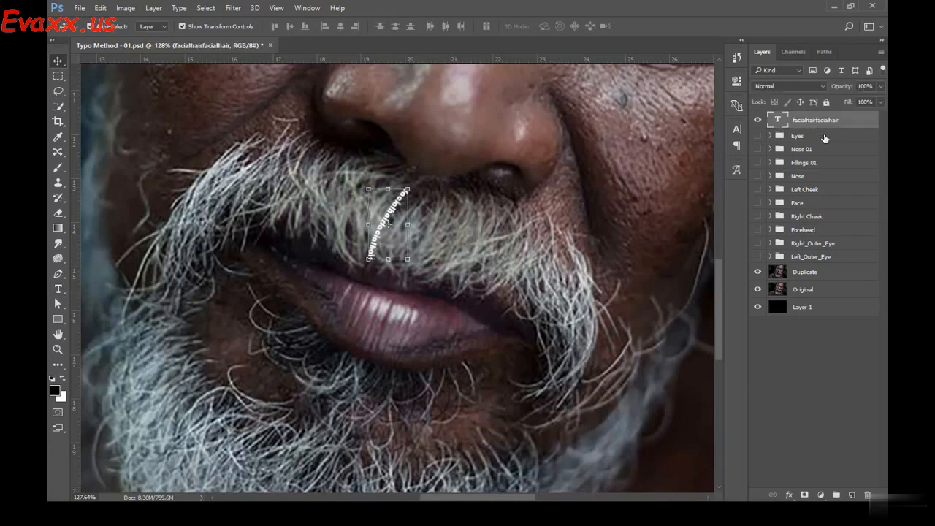
pyautogui.press('Up')
pyautogui.press('Left')
pyautogui.press('Left')
pyautogui.press('Left')
pyautogui.press('Left')
pyautogui.press('Left')
pyautogui.press('Left')
pyautogui.press('Left')
pyautogui.press('Left')
pyautogui.press('Left')
pyautogui.press('Left')
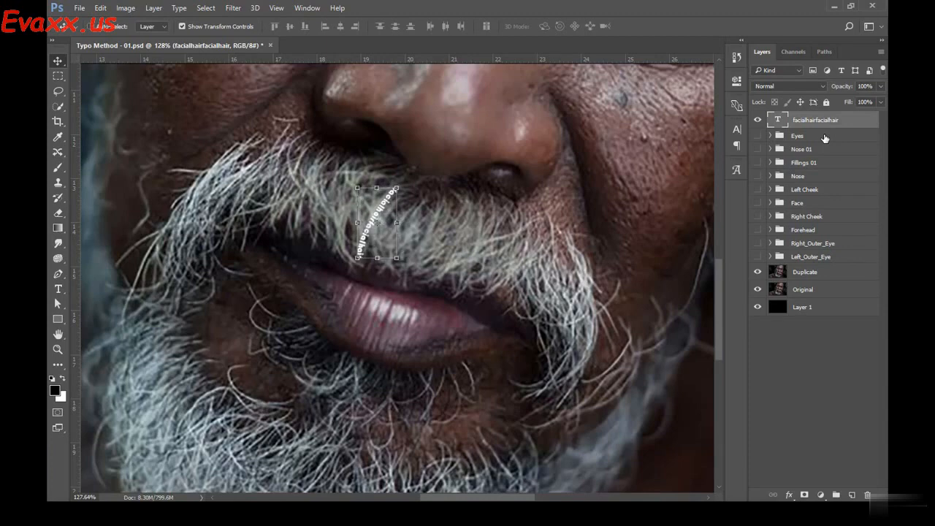
# Duplicate the moustache text layer and nudge the copy close beside the original, offset to the left and slightly higher
pyautogui.hotkey('ctrl', 'j')
pyautogui.press('Left')
pyautogui.press('Left')
pyautogui.press('Left')
pyautogui.press('Left')
pyautogui.press('Left')
pyautogui.press('Left')
pyautogui.press('Left')
pyautogui.press('Left')
pyautogui.press('Left')
pyautogui.press('Left')
pyautogui.press('Left')
pyautogui.press('Left')
pyautogui.press('Left')
pyautogui.press('Left')
pyautogui.press('Left')
pyautogui.press('Left')
pyautogui.press('Up')
pyautogui.press('Up')
pyautogui.press('Up')
pyautogui.press('Up')
pyautogui.press('Up')
pyautogui.press('Up')
pyautogui.press('Up')
pyautogui.press('Up')
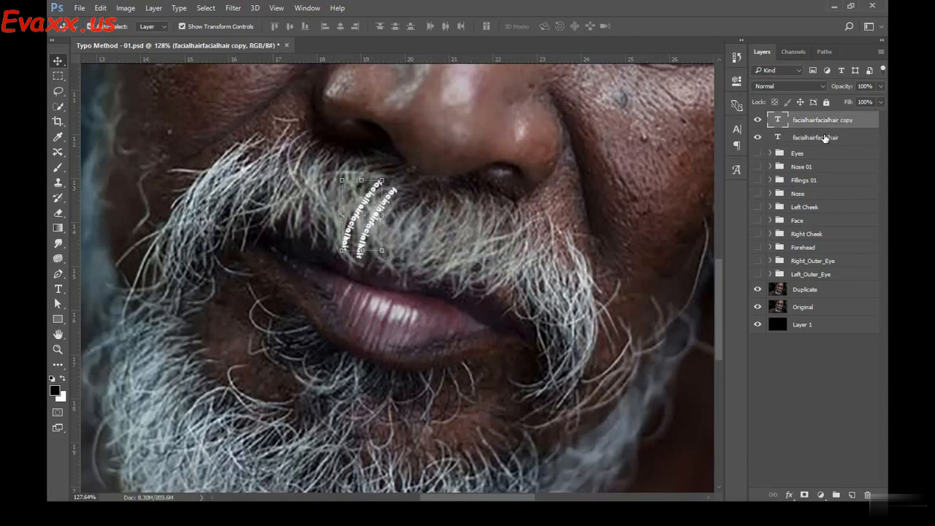
pyautogui.press('Right')
pyautogui.press('Right')
pyautogui.press('Right')
pyautogui.press('Right')
pyautogui.press('Right')
pyautogui.press('Right')
pyautogui.press('Right')
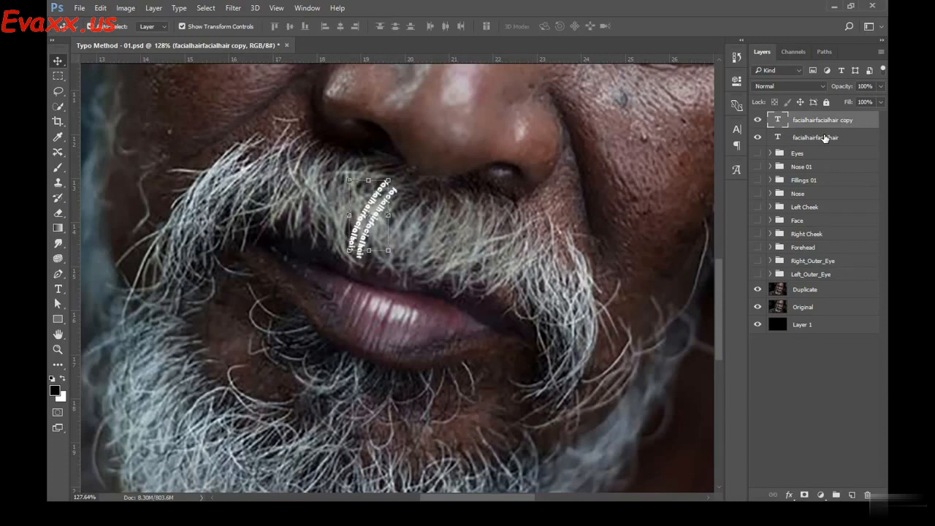
pyautogui.press('Right')
pyautogui.press('Right')
pyautogui.press('Right')
pyautogui.press('Right')
pyautogui.press('Right')
pyautogui.press('Right')
pyautogui.press('Up')
pyautogui.press('Up')
pyautogui.press('Up')
pyautogui.press('Up')
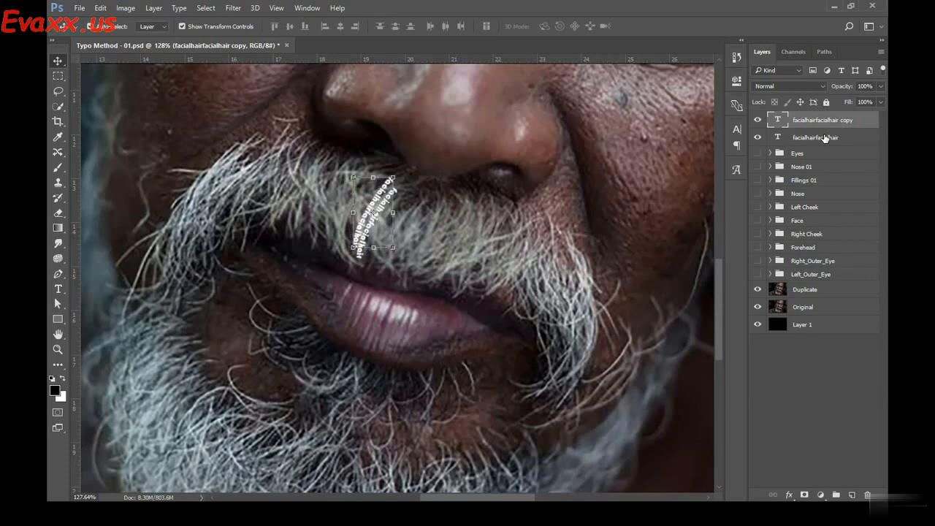
pyautogui.press('Right')
# Duplicate the first text copy and nudge the second copy to the left as the third adjacent strand
pyautogui.hotkey('ctrl', 'j')
pyautogui.press('Left')
pyautogui.press('Left')
pyautogui.press('Left')
pyautogui.press('Left')
pyautogui.press('Left')
pyautogui.press('Left')
pyautogui.press('Left')
pyautogui.press('Left')
pyautogui.press('Left')
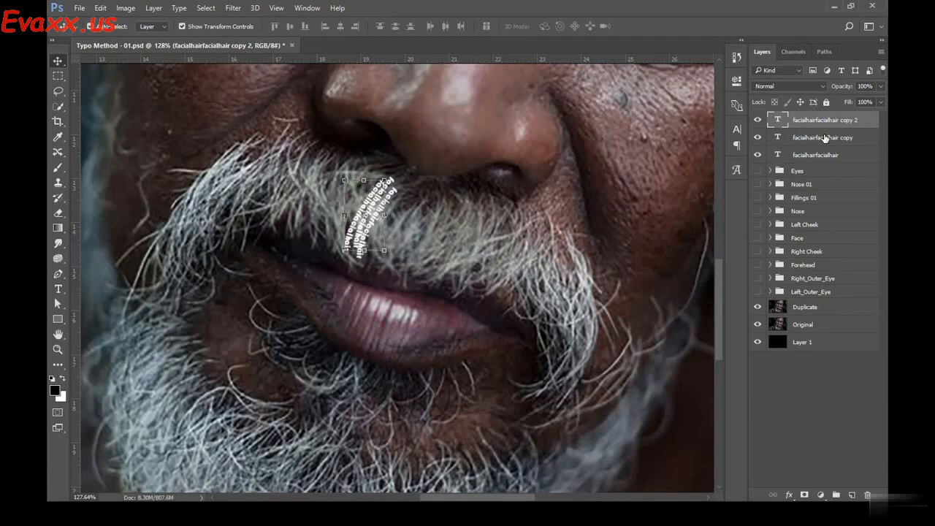
# Duplicate the second text copy and nudge the third copy left and up, following the moustache's upper edge
pyautogui.hotkey('ctrl', 'j')
pyautogui.press('Left')
pyautogui.press('Left')
pyautogui.press('Left')
pyautogui.press('Left')
pyautogui.press('Left')
pyautogui.press('Left')
pyautogui.press('Left')
pyautogui.press('Left')
pyautogui.press('Up')
pyautogui.press('Up')
pyautogui.press('Up')
pyautogui.press('Up')
pyautogui.press('Up')
pyautogui.press('Up')
pyautogui.press('Up')
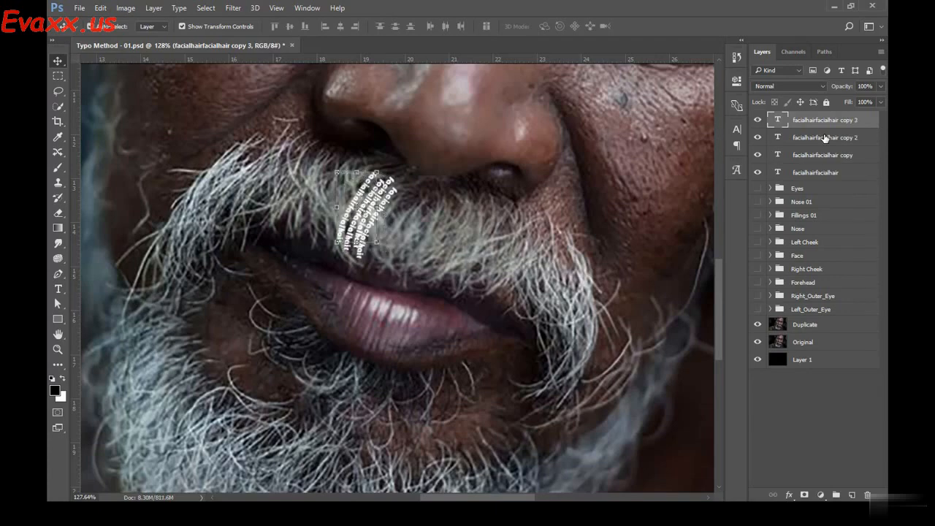
pyautogui.press('Right')
pyautogui.press('Right')
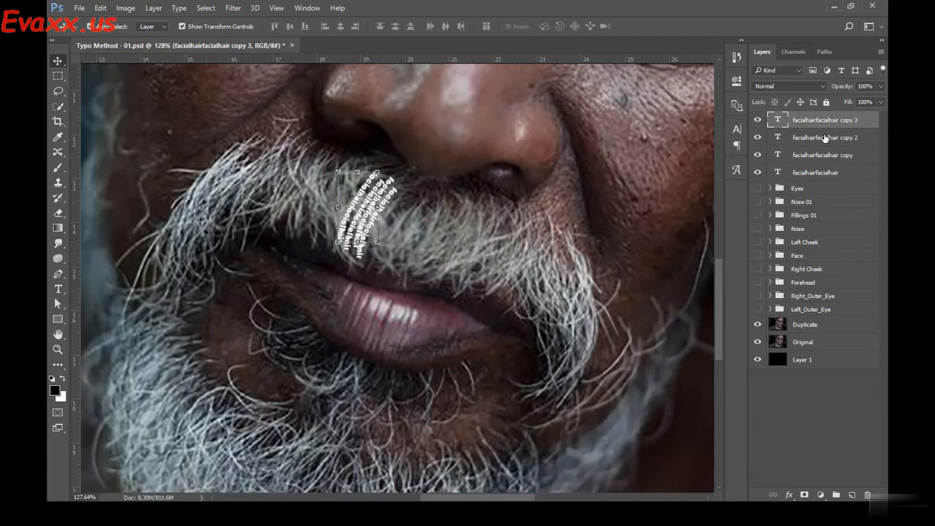
# Duplicate the third text copy and nudge the fourth copy left and slightly up beside it
pyautogui.hotkey('ctrl', 'j')
pyautogui.press('Left')
pyautogui.press('Left')
pyautogui.press('Left')
pyautogui.press('Left')
pyautogui.press('Left')
pyautogui.press('Left')
pyautogui.press('Left')
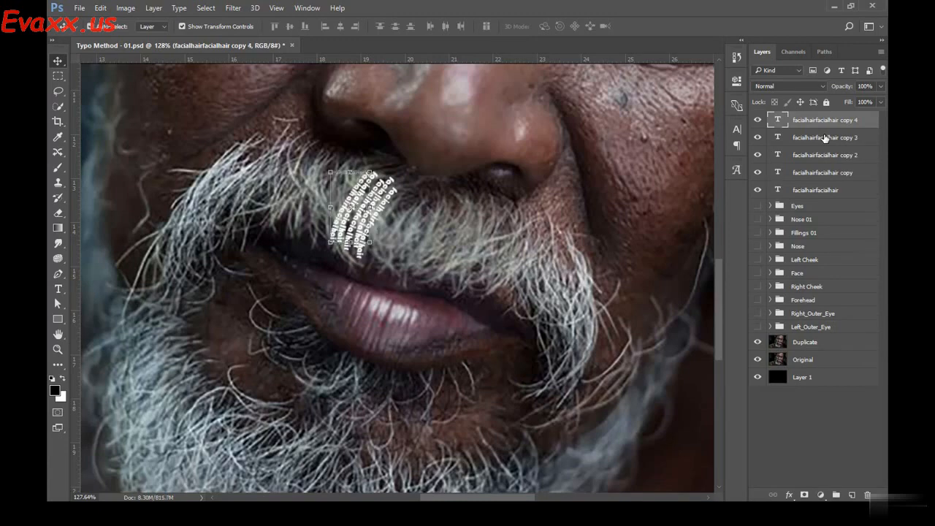
pyautogui.press('Up')
pyautogui.press('Up')
pyautogui.press('Up')
pyautogui.press('Up')
pyautogui.press('Up')
pyautogui.press('Up')
# Duplicate the fourth text copy and nudge the fifth copy horizontally left to form the next strand
pyautogui.hotkey('ctrl', 'j')
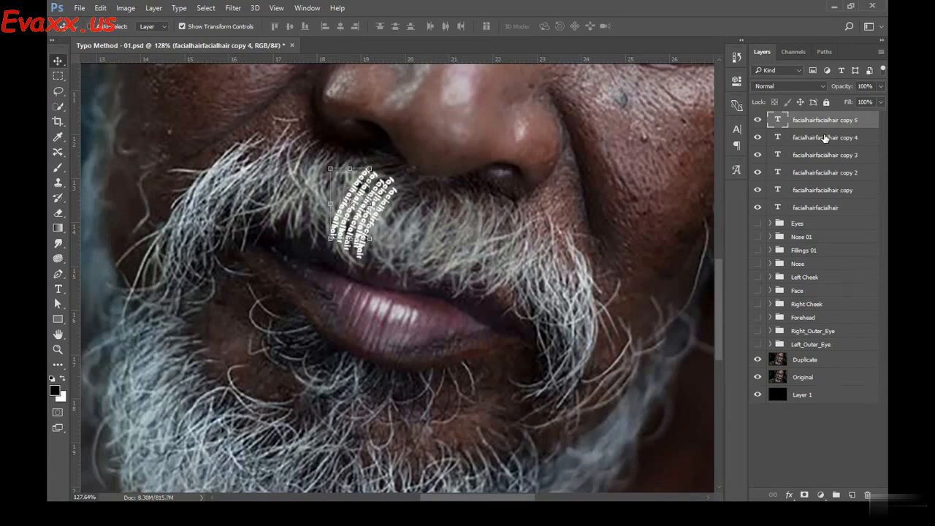
pyautogui.press('Left')
pyautogui.press('Left')
pyautogui.press('Left')
pyautogui.press('Left')
pyautogui.press('Left')
pyautogui.press('Left')
pyautogui.press('Left')
pyautogui.press('Left')
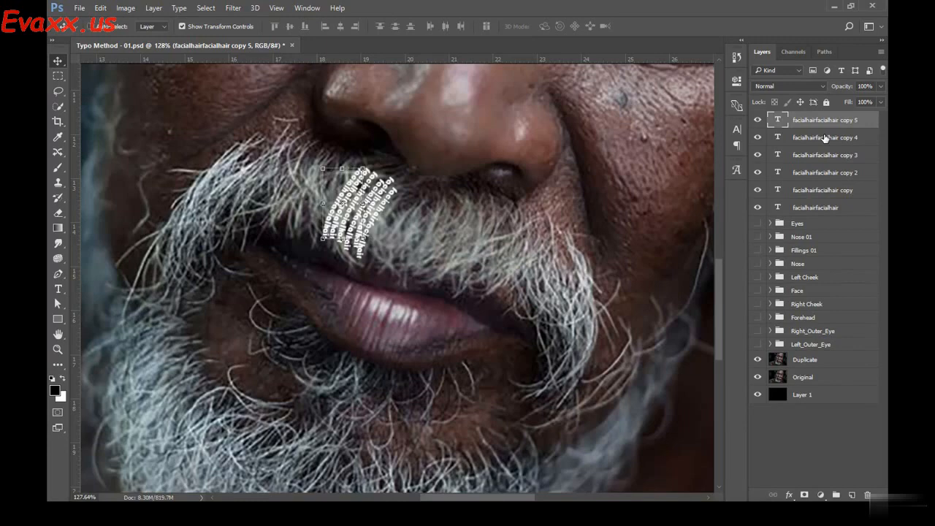
# Duplicate the fifth text copy and nudge the sixth copy left by one strand width at the same height
pyautogui.hotkey('ctrl', 'j')
pyautogui.press('Left')
pyautogui.press('Left')
pyautogui.press('Left')
pyautogui.press('Left')
pyautogui.press('Left')
pyautogui.press('Left')
pyautogui.press('Left')
pyautogui.press('Left')
# Duplicate the sixth text copy and nudge the seventh copy left by one strand width
pyautogui.hotkey('ctrl', 'j')
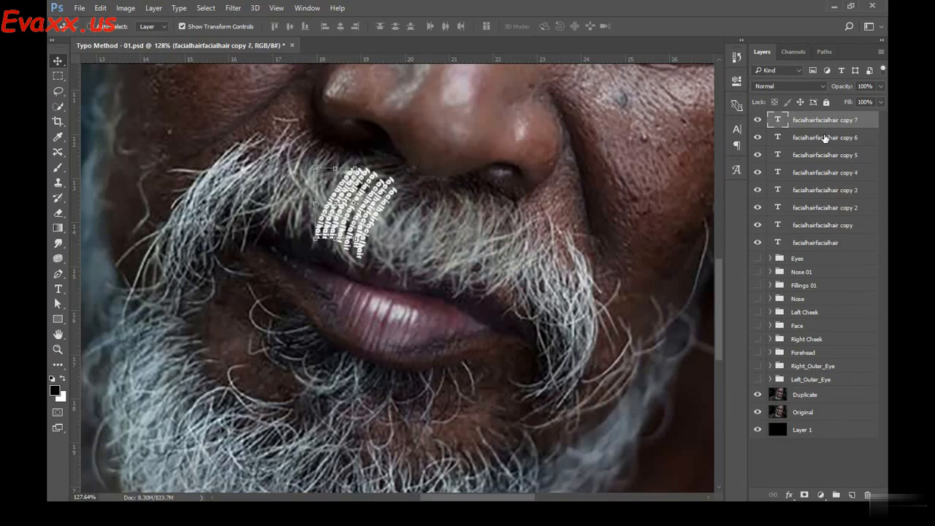
pyautogui.press('Left')
pyautogui.press('Left')
pyautogui.press('Left')
pyautogui.press('Left')
pyautogui.press('Left')
pyautogui.press('Left')
pyautogui.press('Left')
pyautogui.press('Left')
# Duplicate the seventh text copy and nudge the eighth copy left to extend the row of moustache strands
pyautogui.hotkey('ctrl', 'j')
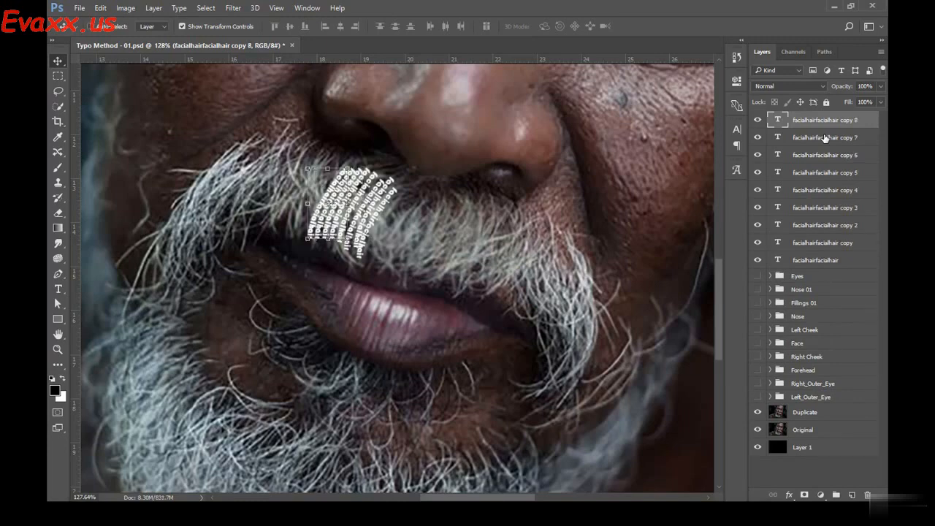
pyautogui.press('Left')
pyautogui.press('Left')
pyautogui.press('Left')
pyautogui.press('Left')
pyautogui.press('Left')
pyautogui.press('Left')
pyautogui.press('Left')
pyautogui.press('Left')
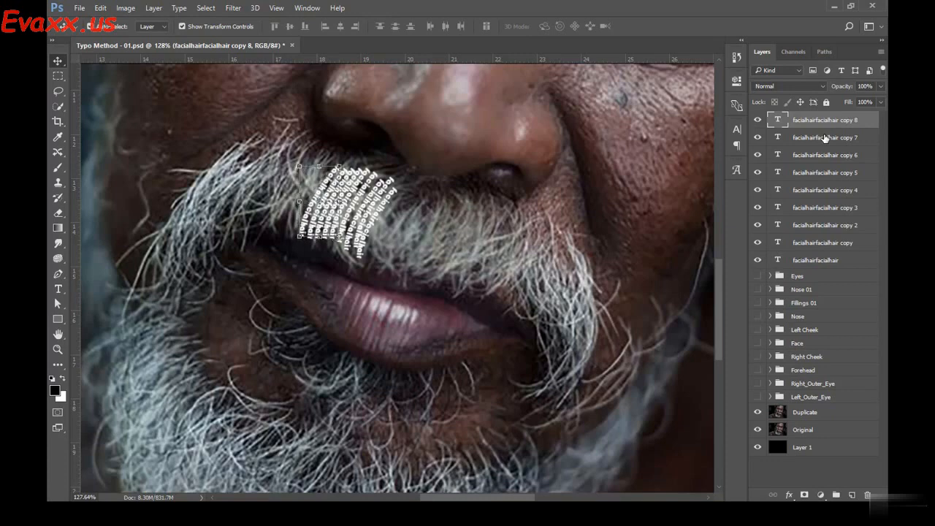
# Duplicate the eighth text copy and nudge the ninth copy left by one strand width
pyautogui.hotkey('ctrl', 'j')
pyautogui.press('Left')
pyautogui.press('Left')
pyautogui.press('Left')
pyautogui.press('Left')
pyautogui.press('Left')
pyautogui.press('Left')
pyautogui.press('Left')
pyautogui.press('Left')
# Duplicate the ninth text copy and nudge the tenth copy left by one strand width
pyautogui.hotkey('ctrl', 'j')
pyautogui.press('Left')
pyautogui.press('Left')
pyautogui.press('Left')
pyautogui.press('Left')
pyautogui.press('Left')
pyautogui.press('Left')
pyautogui.press('Left')
pyautogui.press('Left')
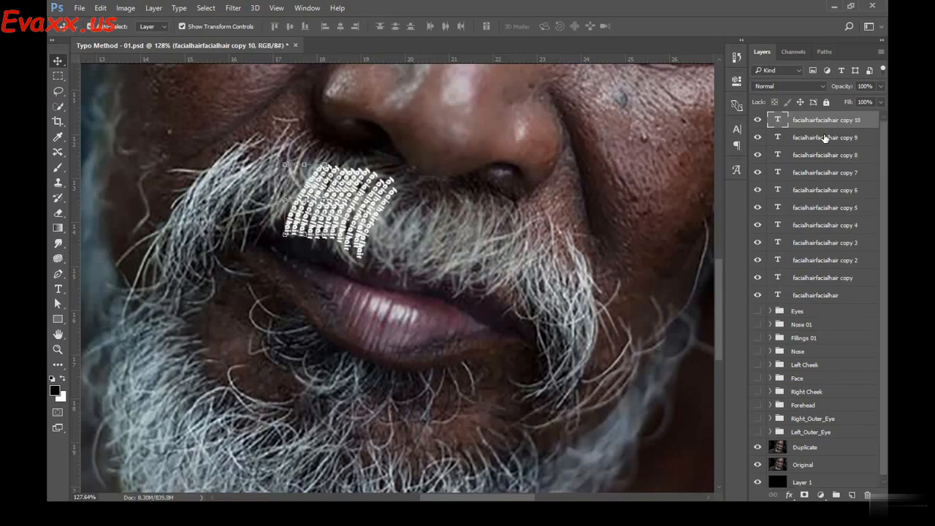
# Duplicate the tenth text copy and nudge the eleventh copy left to continue the moustache row
pyautogui.hotkey('ctrl', 'j')
pyautogui.press('Left')
pyautogui.press('Left')
pyautogui.press('Left')
pyautogui.press('Left')
pyautogui.press('Left')
pyautogui.press('Left')
pyautogui.press('Left')
pyautogui.press('Left')
# Duplicate the eleventh text copy and nudge the twelfth copy left by one strand width
pyautogui.hotkey('ctrl', 'j')
pyautogui.press('Left')
pyautogui.press('Left')
pyautogui.press('Left')
pyautogui.press('Left')
pyautogui.press('Left')
pyautogui.press('Left')
pyautogui.press('Left')
pyautogui.press('Left')
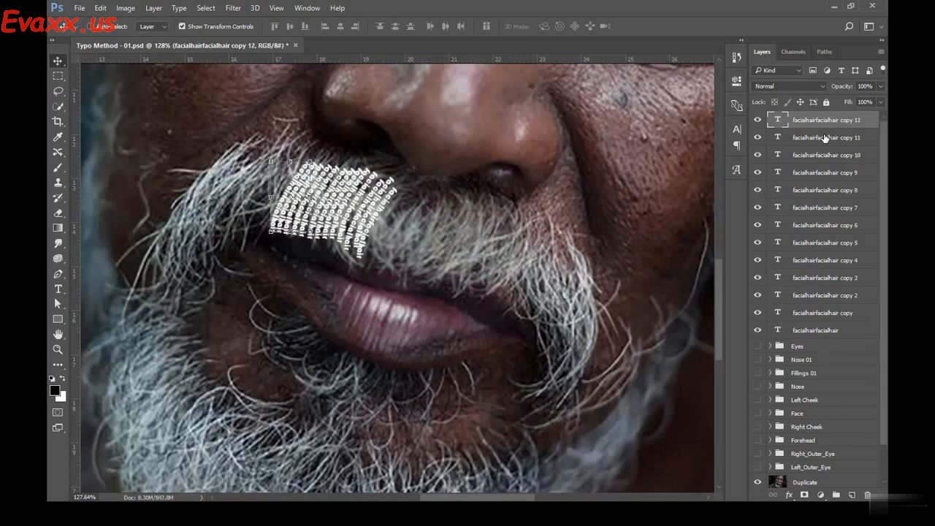
# Duplicate the twelfth text copy and nudge the thirteenth copy left by one strand width
pyautogui.hotkey('ctrl', 'j')
pyautogui.press('Left')
pyautogui.press('Left')
pyautogui.press('Left')
pyautogui.press('Left')
pyautogui.press('Left')
pyautogui.press('Left')
pyautogui.press('Left')
pyautogui.press('Left')
# Duplicate the thirteenth text copy and nudge the fourteenth copy left beside it
pyautogui.hotkey('ctrl', 'j')
pyautogui.press('Left')
pyautogui.press('Left')
pyautogui.press('Left')
pyautogui.press('Left')
pyautogui.press('Left')
pyautogui.press('Left')
pyautogui.press('Left')
pyautogui.press('Left')
# Duplicate the fourteenth text copy and nudge the fifteenth copy left by one strand width
pyautogui.hotkey('ctrl', 'j')
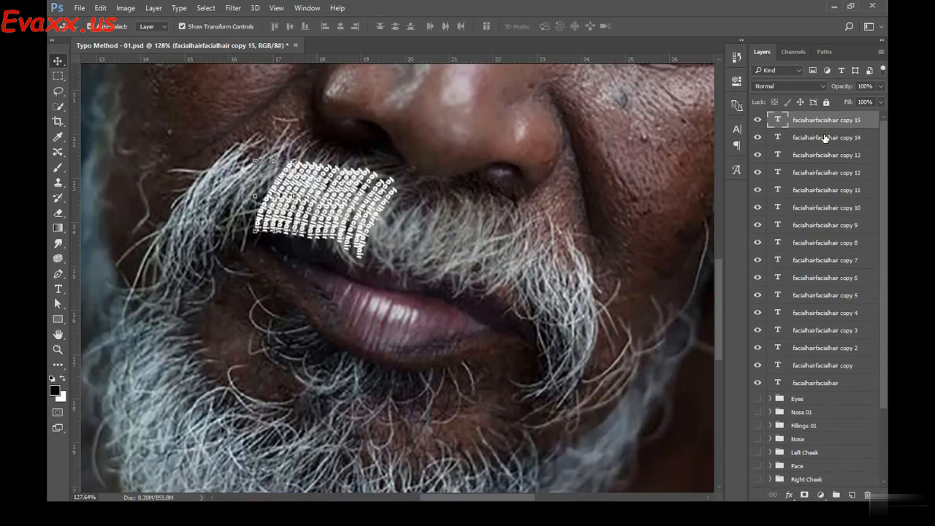
pyautogui.press('Left')
pyautogui.press('Left')
pyautogui.press('Left')
pyautogui.press('Left')
pyautogui.press('Left')
pyautogui.press('Left')
pyautogui.press('Left')
pyautogui.press('Left')
# Duplicate the fifteenth text copy and nudge the sixteenth copy left by one strand width
pyautogui.hotkey('ctrl', 'j')
pyautogui.press('Left')
pyautogui.press('Left')
pyautogui.press('Left')
pyautogui.press('Left')
pyautogui.press('Left')
pyautogui.press('Left')
pyautogui.press('Left')
pyautogui.press('Left')
# Duplicate the sixteenth text copy and nudge the seventeenth copy left to extend the moustache row
pyautogui.hotkey('ctrl', 'j')
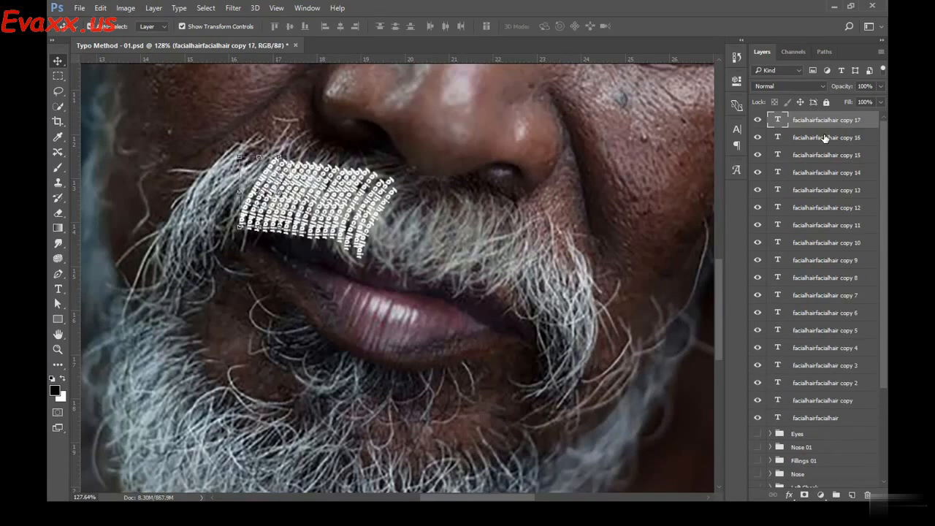
pyautogui.press('Left')
pyautogui.press('Left')
pyautogui.press('Left')
pyautogui.press('Left')
pyautogui.press('Left')
pyautogui.press('Left')
pyautogui.press('Left')
pyautogui.press('Left')
# Duplicate the seventeenth text copy and shift the eighteenth copy up and slightly left to follow the moustache's upper edge
pyautogui.hotkey('ctrl', 'j')
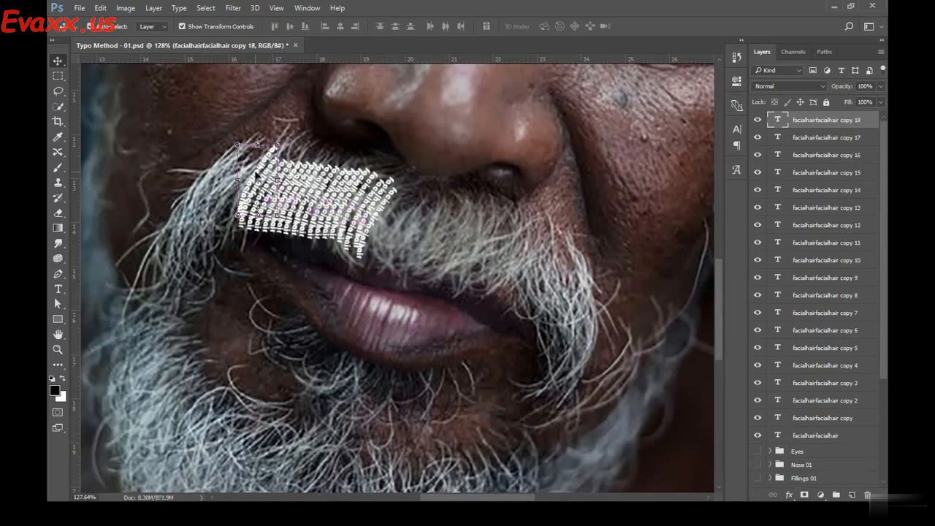
pyautogui.press('Left')
pyautogui.press('Left')
pyautogui.press('Left')
pyautogui.press('Left')
pyautogui.press('Left')
pyautogui.press('Left')
pyautogui.press('Left')
pyautogui.press('Left')
# Duplicate the raised eighteenth text copy and nudge the nineteenth copy left by one strand width at the same height
pyautogui.hotkey('ctrl', 'j')
pyautogui.press('Left')
pyautogui.press('Left')
pyautogui.press('Left')
pyautogui.press('Left')
pyautogui.press('Left')
pyautogui.press('Left')
pyautogui.press('Left')
pyautogui.press('Left')
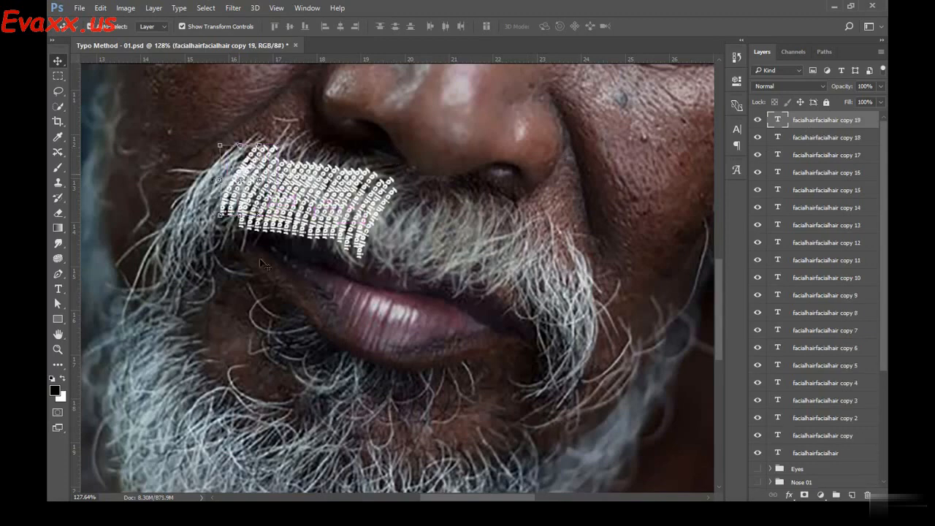
# Draw a short curved path with the Pen tool down the uncovered moustache hair to the right of the text strands
pyautogui.scroll(-2, 414, 275)
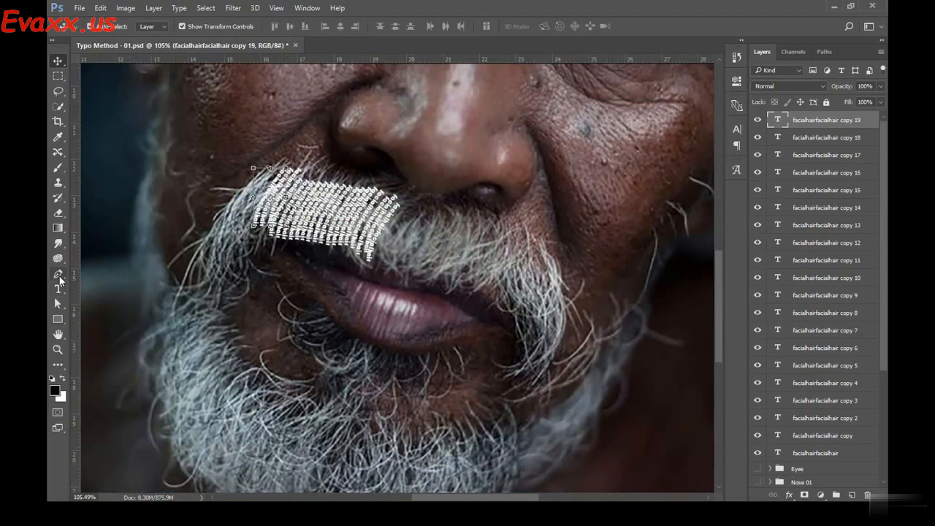
pyautogui.click(59, 275)
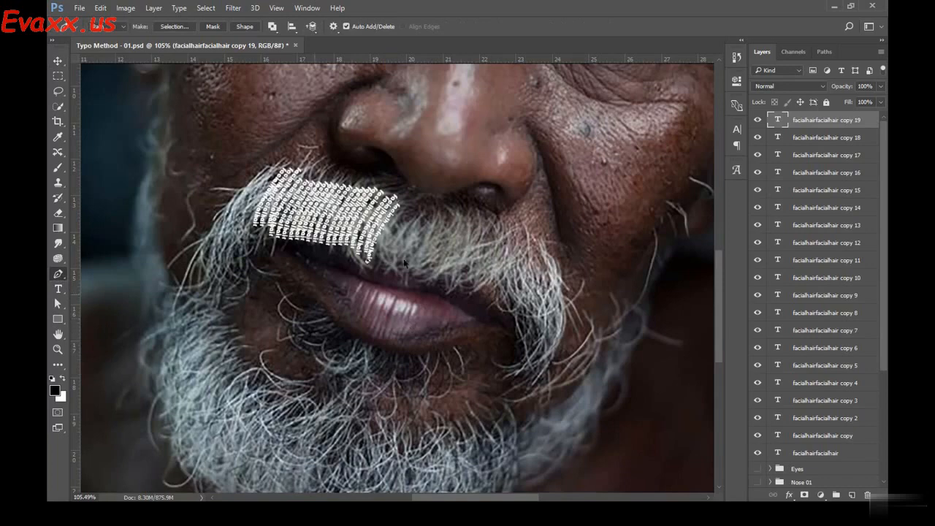
pyautogui.scroll(1, 397, 293)
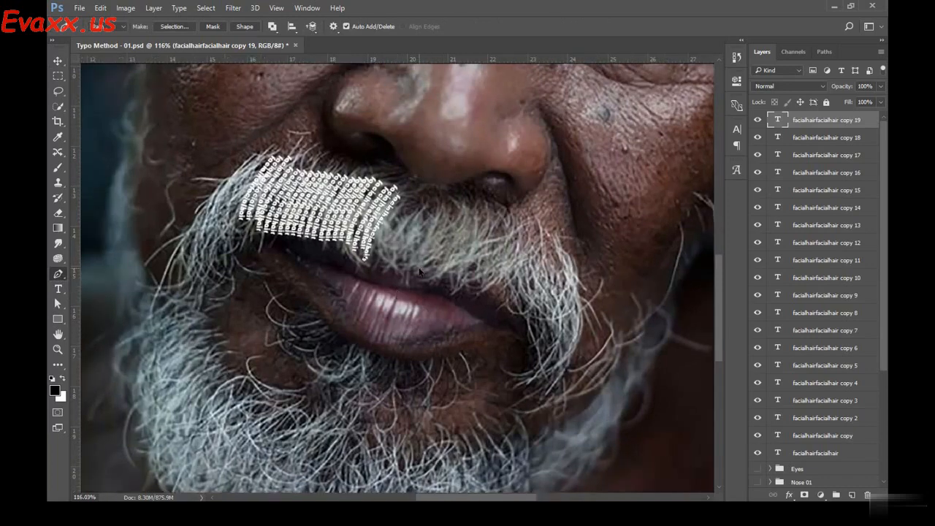
pyautogui.scroll(1, 421, 273)
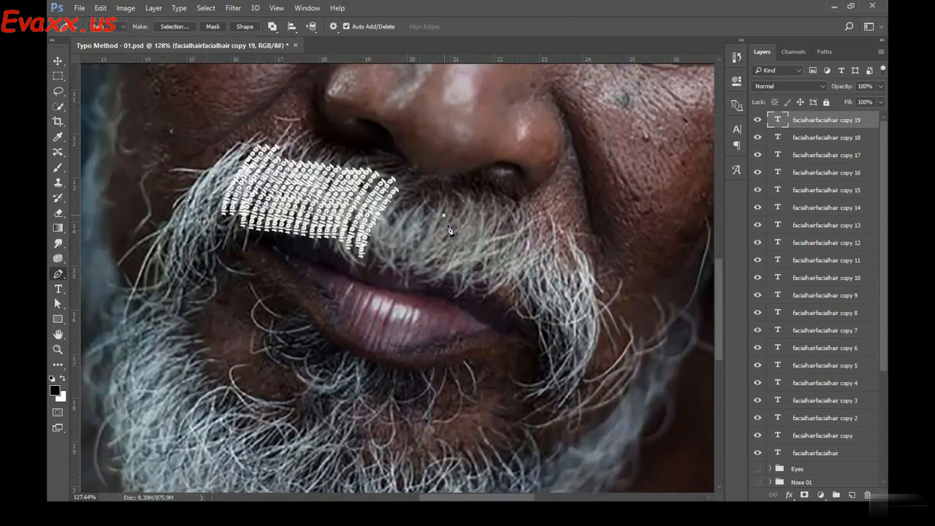
pyautogui.moveTo(428, 259); pyautogui.dragTo(407, 280)
# Add the text "facialhairfacialhair" along the new curved path and set its size to 3 pt
pyautogui.click(59, 290)
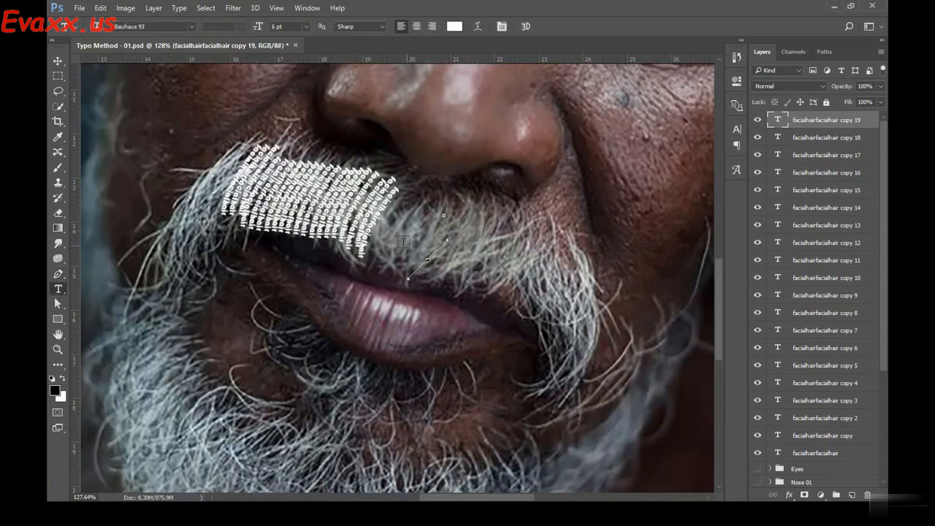
pyautogui.click(444, 213)
pyautogui.write('facialh')
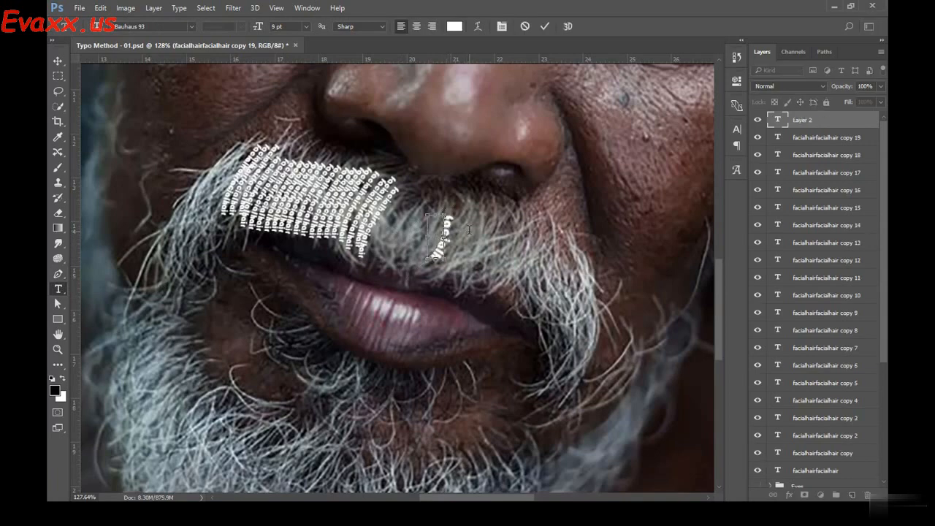
pyautogui.hotkey('ctrl', 'a')
pyautogui.hotkey('ctrl', 'shift', ',')
pyautogui.hotkey('ctrl', 'shift', ',')
pyautogui.hotkey('ctrl', 'shift', ',')
pyautogui.hotkey('ctrl', 'shift', ',')
pyautogui.hotkey('ctrl', 'shift', ',')
pyautogui.hotkey('ctrl', 'shift', ',')
pyautogui.hotkey('ctrl', 'shift', ',')
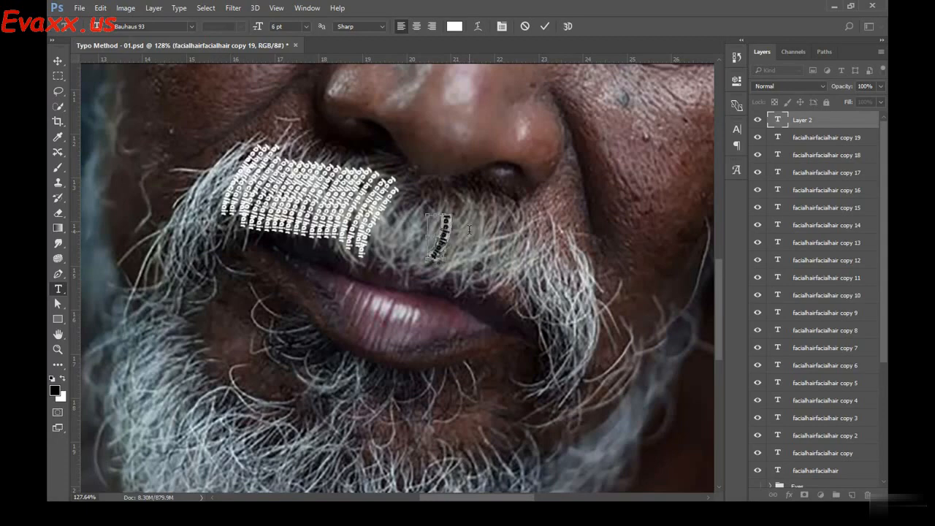
pyautogui.hotkey('ctrl', 'shift', '.')
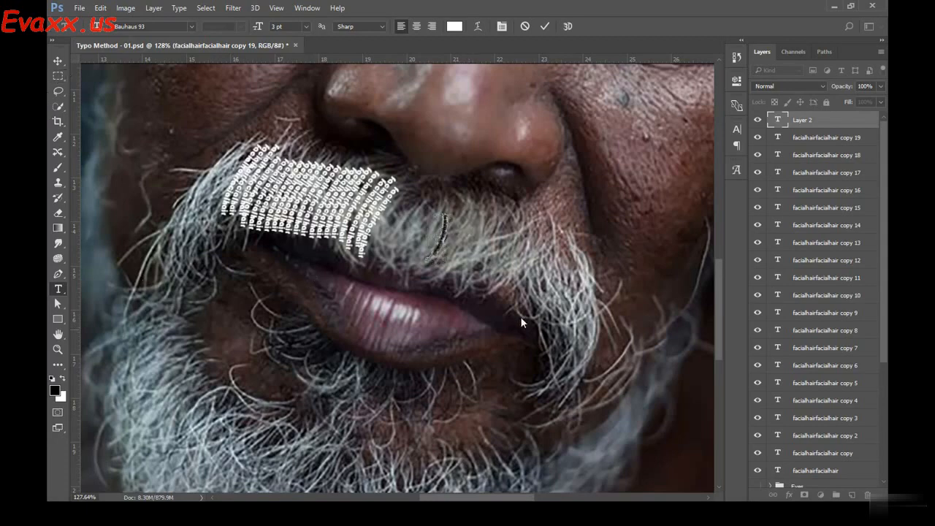
# Lengthen the small text strand's path by moving its lower end anchor down and left towards the upper lip
pyautogui.scroll(8, 464, 271)
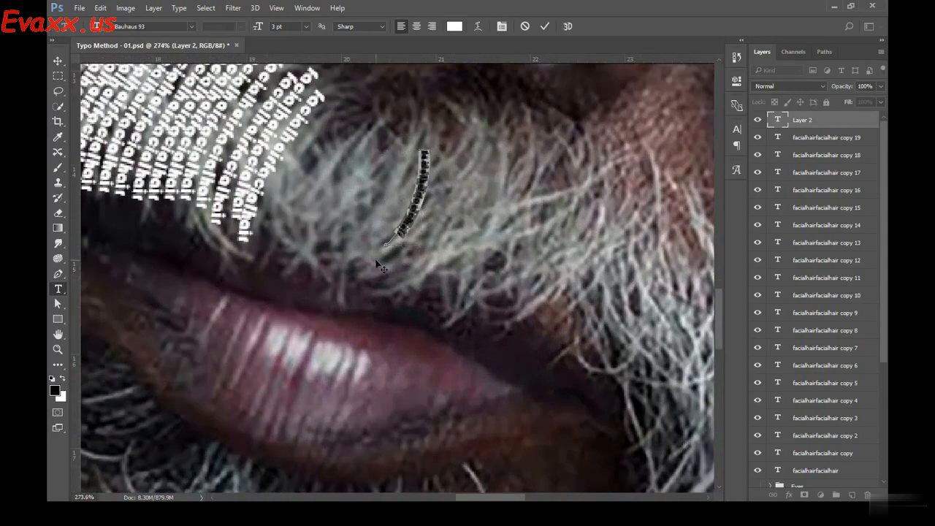
pyautogui.click(58, 304)
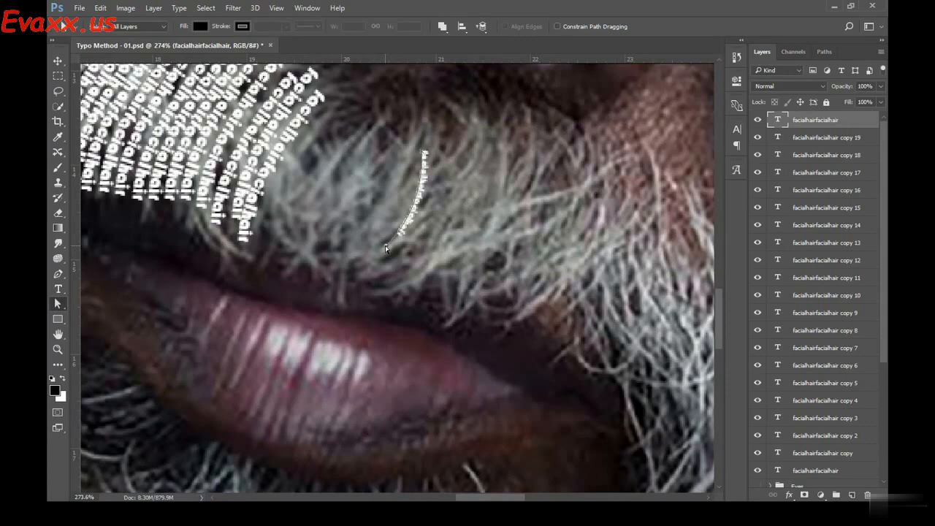
pyautogui.moveTo(387, 249); pyautogui.dragTo(362, 276)
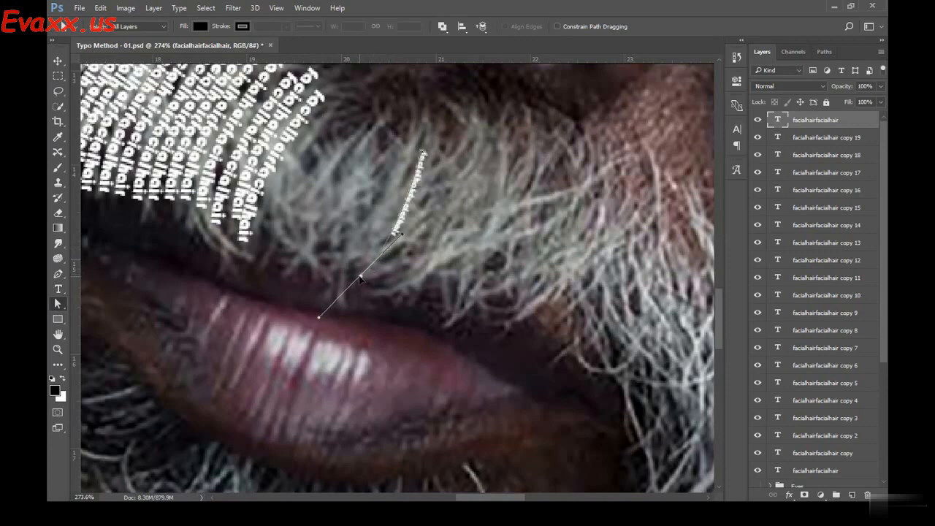
# Append another "facialhair" to the end of the path text and set the added word to 3 pt
pyautogui.press('t')
pyautogui.click(413, 223)
pyautogui.write('faci')
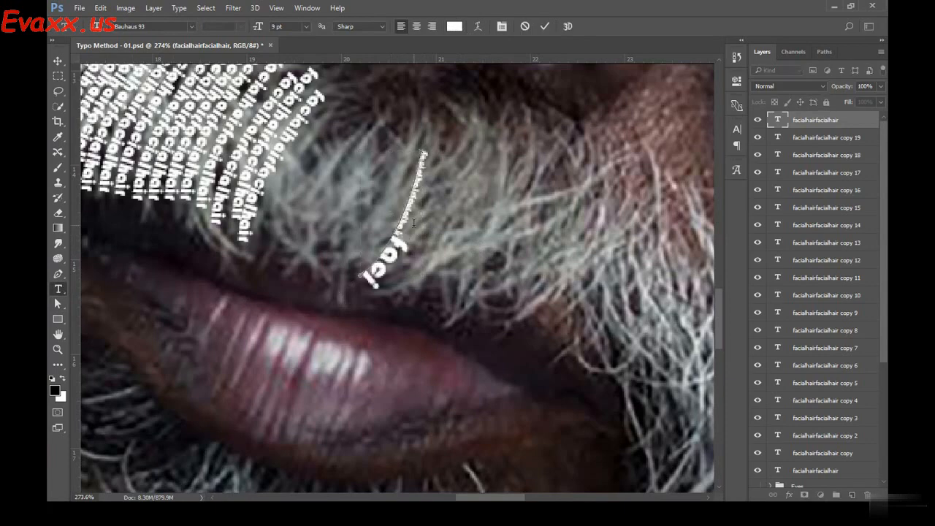
pyautogui.hotkey('ctrl', 'a')
pyautogui.press('Right')
pyautogui.hotkey('shift', 'End')
pyautogui.hotkey('ctrl', 'shift', ',')
pyautogui.hotkey('ctrl', 'shift', ',')
pyautogui.hotkey('ctrl', 'shift', ',')
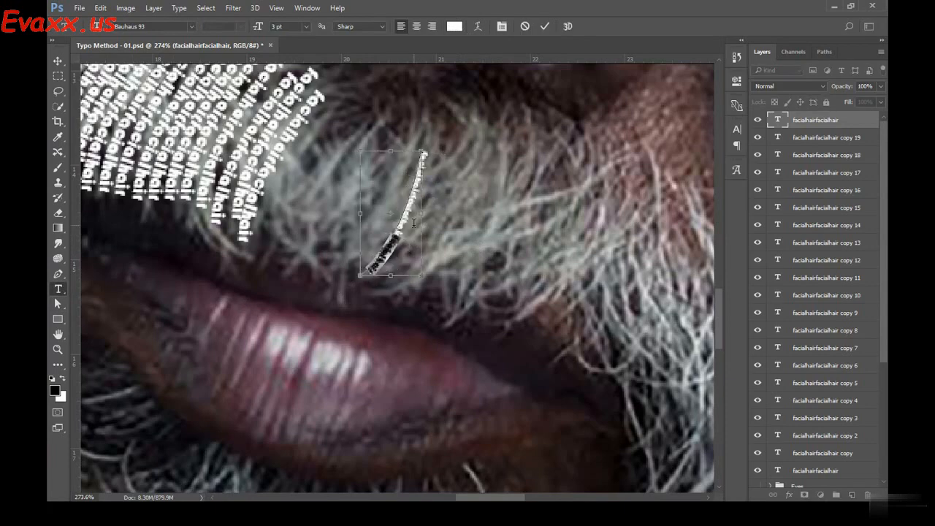
# Move the finished 3 pt text strand left, closer to the existing moustache strands
pyautogui.click(58, 61)
pyautogui.scroll(-4, 477, 257)
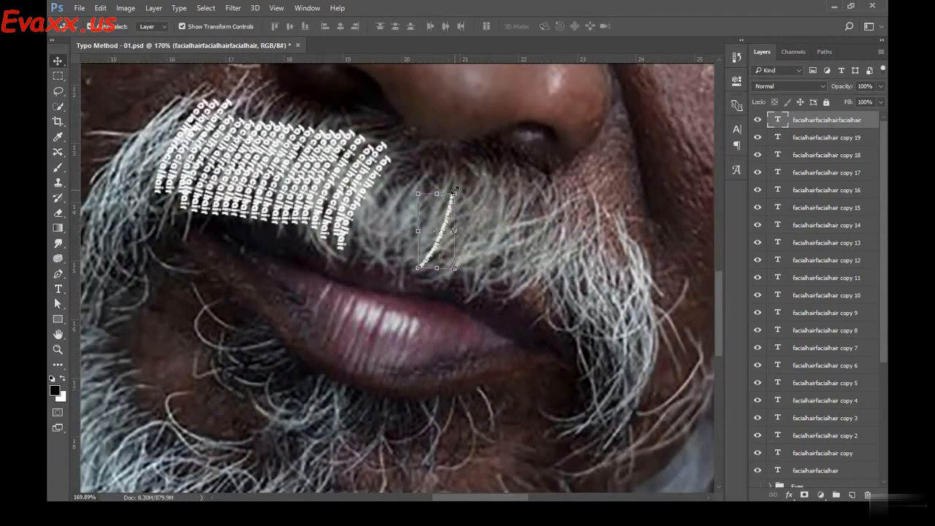
pyautogui.hotkey('shift', 'Left')
pyautogui.hotkey('shift', 'Left')
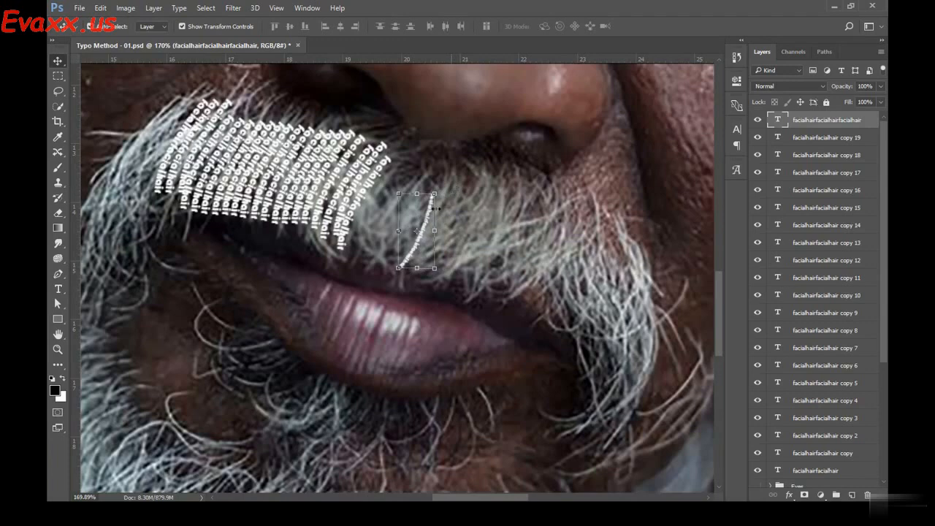
# Flip the 3 pt strand horizontally with Free Transform and rotate it to about 42.7° to match the neighbouring strands
pyautogui.hotkey('ctrl', 't')
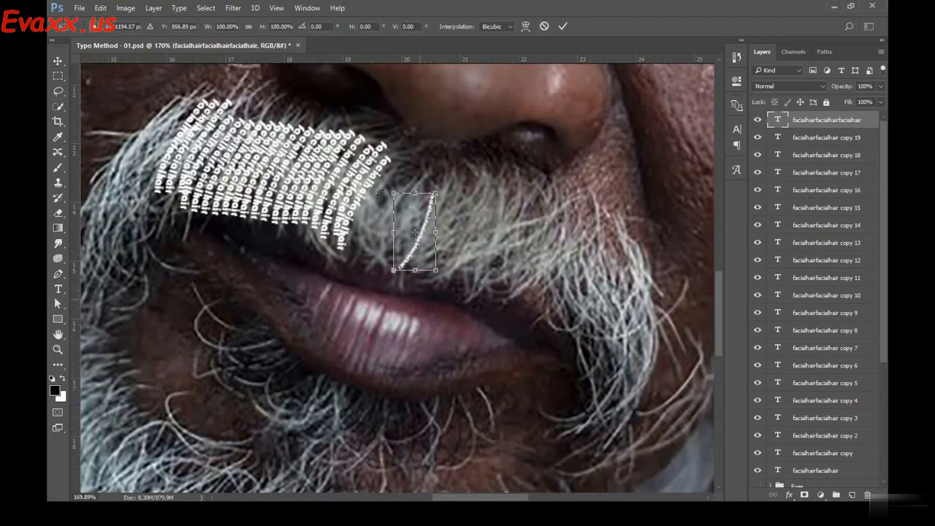
pyautogui.rightClick(436, 193)
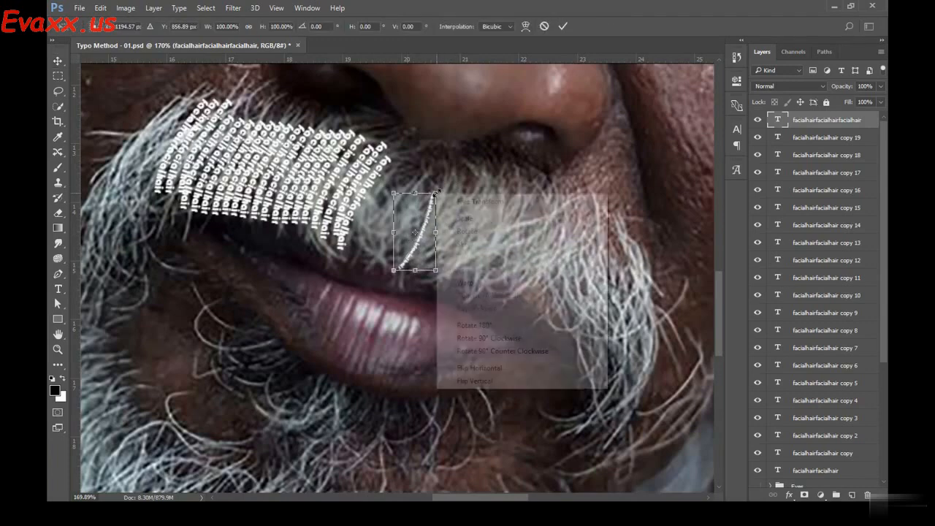
pyautogui.click(490, 370)
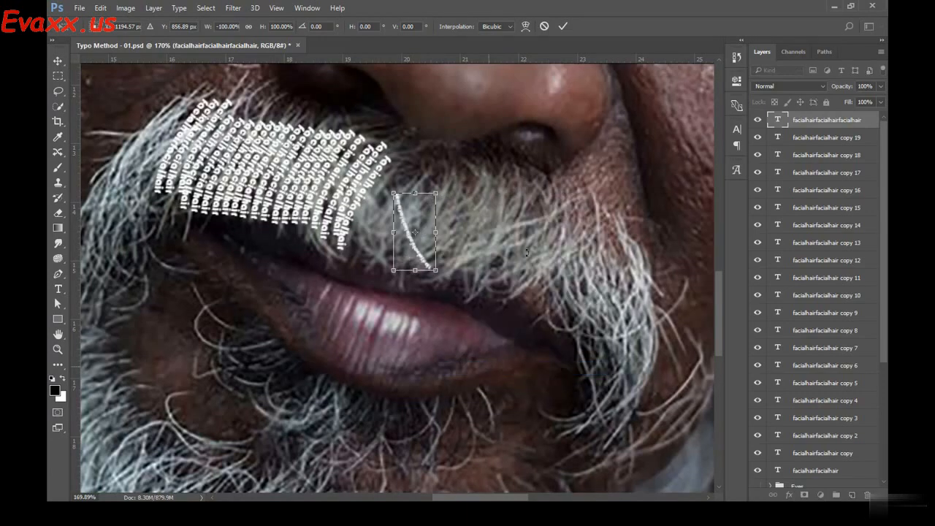
pyautogui.moveTo(442, 185); pyautogui.dragTo(467, 216)
# Shift the rotated strand left and up onto the right end of the existing text strands and apply the transform
pyautogui.hotkey('shift', 'Left')
pyautogui.hotkey('shift', 'Left')
pyautogui.hotkey('shift', 'Left')
pyautogui.hotkey('shift', 'Up')
pyautogui.hotkey('shift', 'Up')
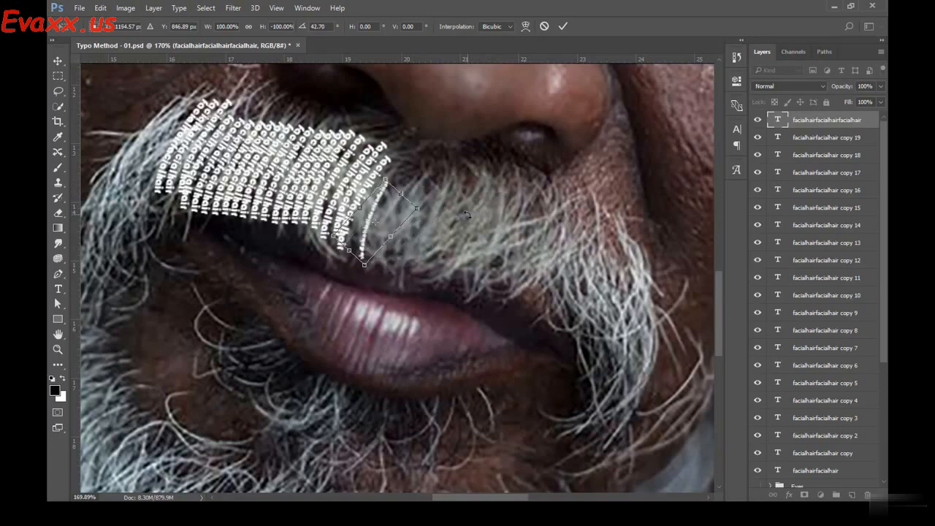
pyautogui.hotkey('shift', 'Left')
pyautogui.hotkey('shift', 'Left')
pyautogui.hotkey('shift', 'Left')
pyautogui.hotkey('shift', 'Right')
pyautogui.press('Up')
pyautogui.press('Up')
pyautogui.press('Up')
pyautogui.press('Up')
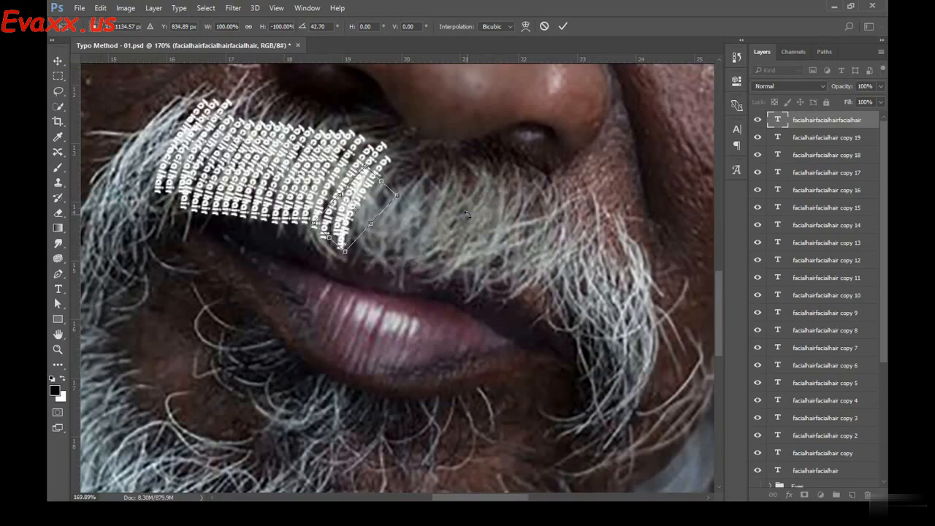
pyautogui.press('Return')
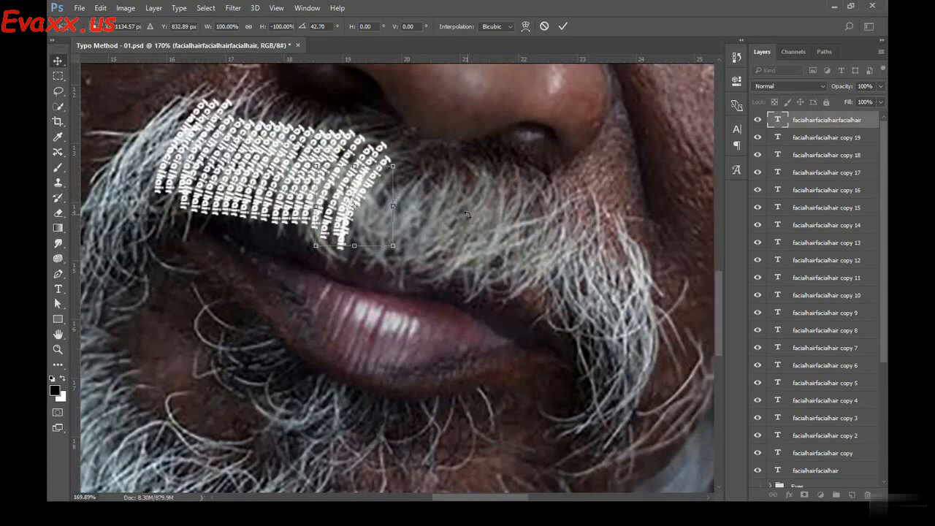
# Duplicate the 3 pt strand and nudge the copy left and up over the existing moustache strands
pyautogui.hotkey('ctrl', 'j')
pyautogui.hotkey('shift', 'Left')
pyautogui.hotkey('shift', 'Left')
pyautogui.hotkey('shift', 'Up')
pyautogui.hotkey('shift', 'Up')
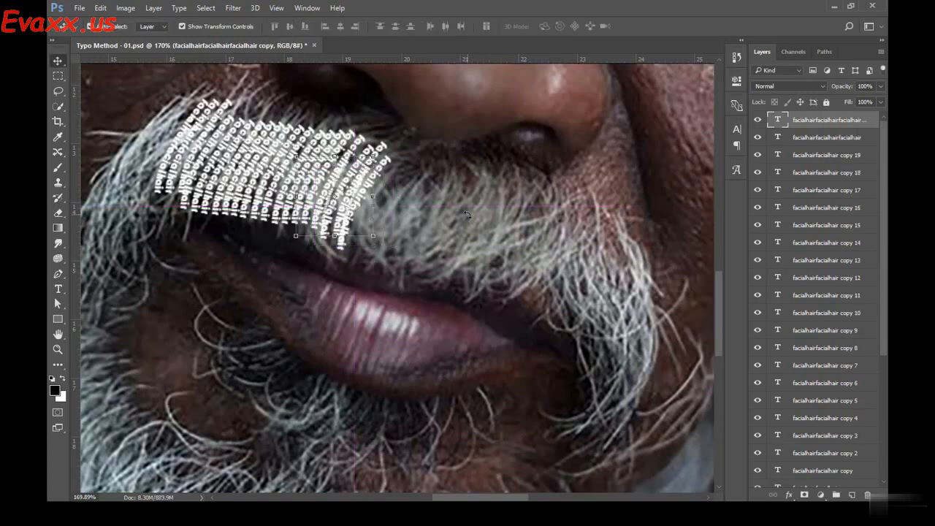
# Fine-tune the position of the copied 3 pt strand in the gap near the right end of the moustache text
pyautogui.press('Right')
pyautogui.press('Right')
pyautogui.press('Right')
pyautogui.press('Right')
pyautogui.press('Down')
pyautogui.press('Down')
pyautogui.press('Down')
pyautogui.press('Down')
pyautogui.press('Down')
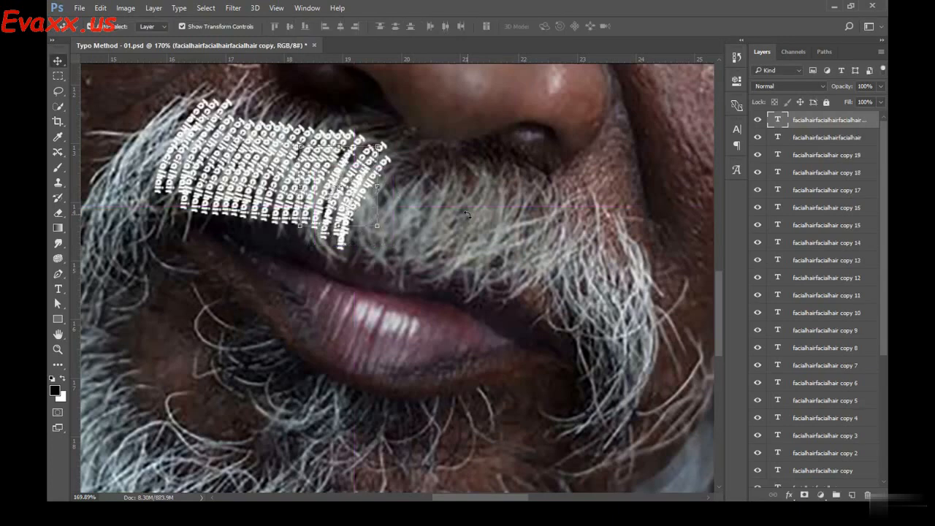
pyautogui.press('Left')
pyautogui.press('Left')
pyautogui.press('Left')
pyautogui.press('Left')
pyautogui.press('Left')
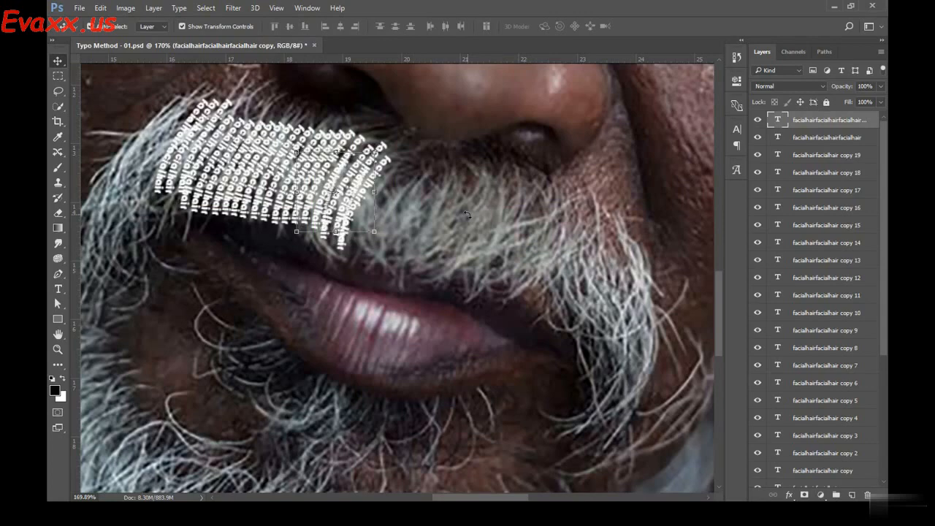
pyautogui.press('Down')
pyautogui.press('Down')
pyautogui.press('Down')
pyautogui.press('Down')
# Duplicate the positioned 3 pt strand and shift the copy left into the neighbouring gap
pyautogui.hotkey('ctrl', 'j')
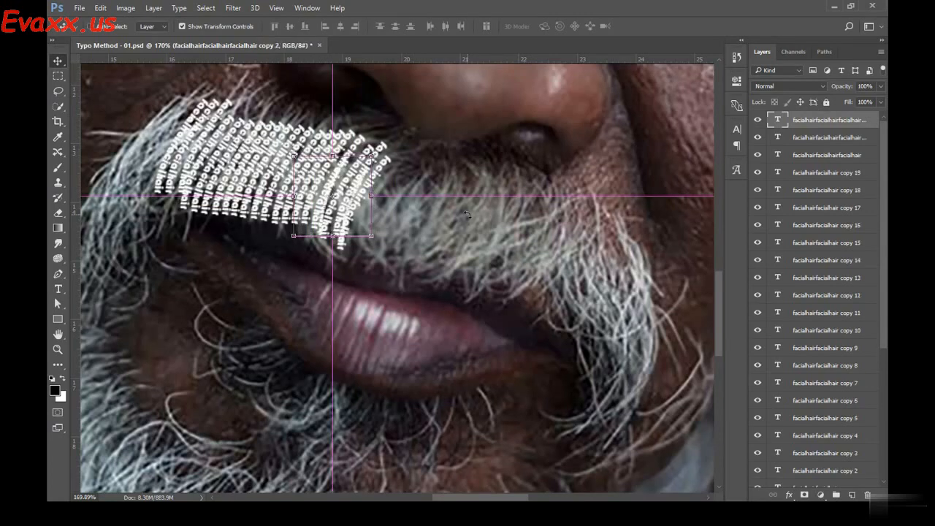
pyautogui.hotkey('shift', 'Left')
pyautogui.hotkey('shift', 'Left')
pyautogui.press('Left')
pyautogui.press('Right')
pyautogui.press('Right')
pyautogui.press('Right')
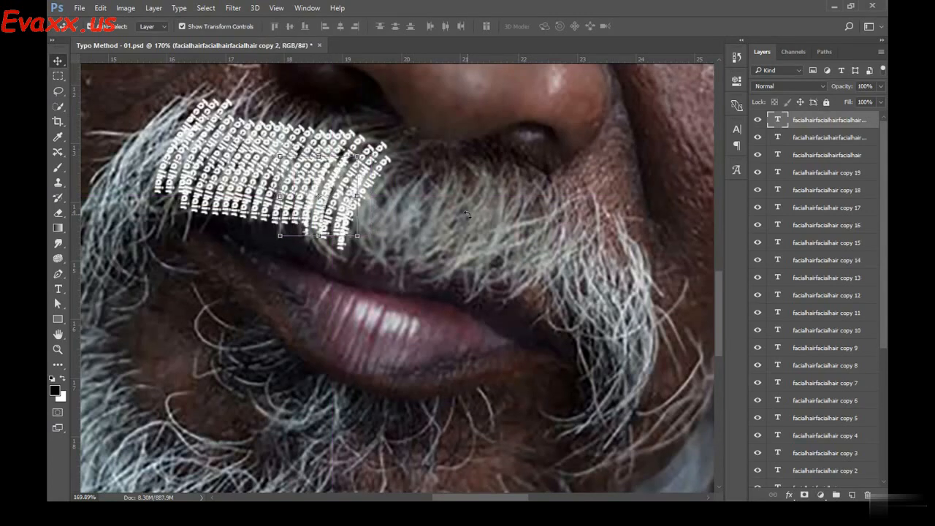
# Duplicate the strand again, shift the copy further left and raise it to follow the moustache strands' lower edge
pyautogui.hotkey('ctrl', 'j')
pyautogui.hotkey('shift', 'Left')
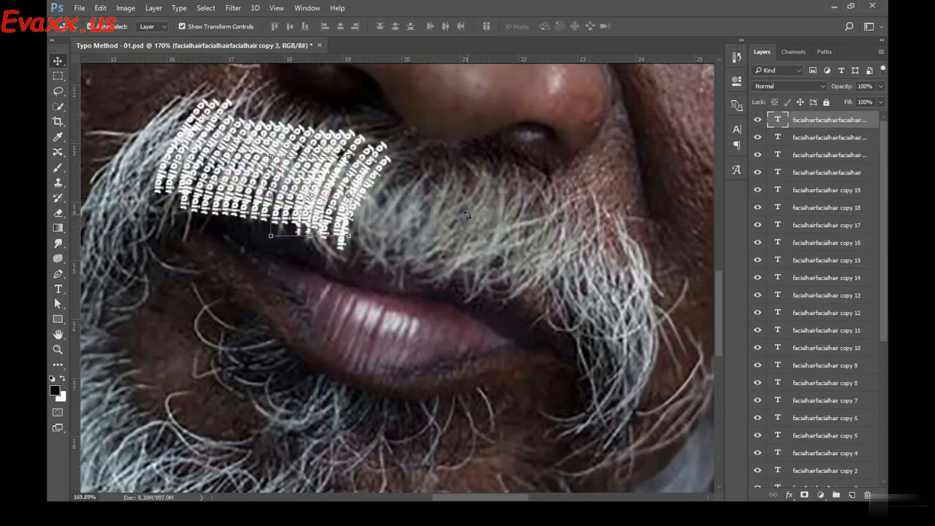
pyautogui.press('Up')
pyautogui.press('Up')
pyautogui.press('Up')
pyautogui.press('Up')
pyautogui.press('Up')
pyautogui.press('Up')
pyautogui.press('Up')
pyautogui.press('Up')
pyautogui.press('Up')
pyautogui.press('Up')
pyautogui.press('Up')
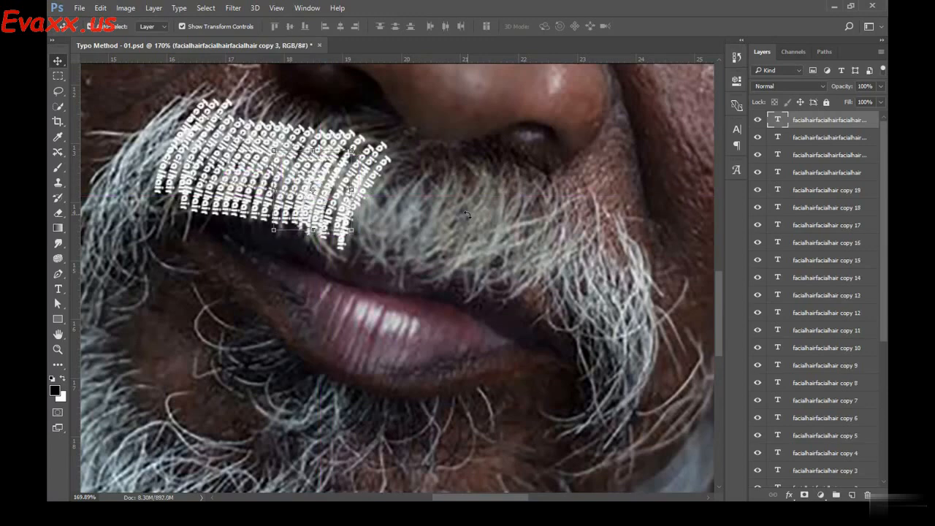
# Add a fourth copy of the 3 pt strand, moved slightly left and up from the previous one
pyautogui.hotkey('ctrl', 'j')
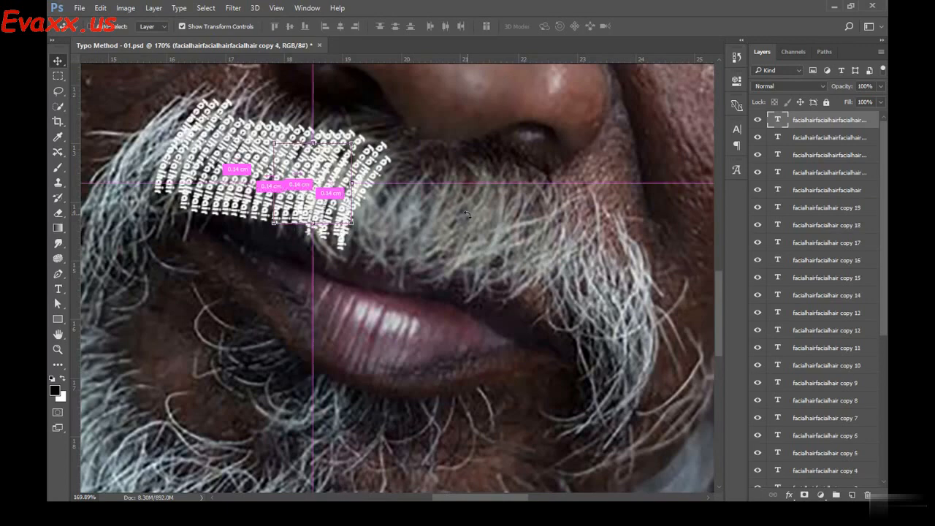
pyautogui.hotkey('shift', 'Left')
pyautogui.press('Up')
pyautogui.press('Up')
pyautogui.press('Up')
pyautogui.press('Up')
pyautogui.press('Up')
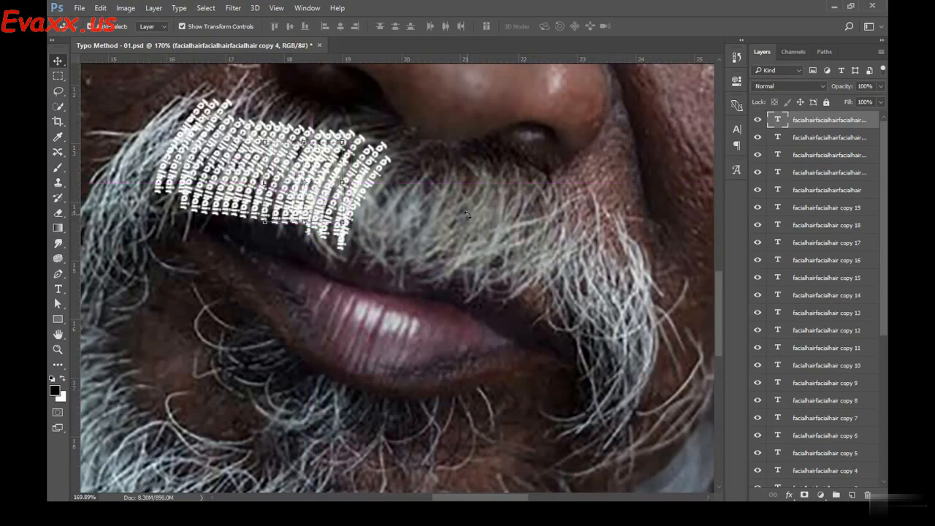
# Add two more copies of the strand, each shifted further left, and raise the last one in line with the text
pyautogui.hotkey('ctrl', 'j')
pyautogui.hotkey('shift', 'Left')
pyautogui.hotkey('shift', 'Left')
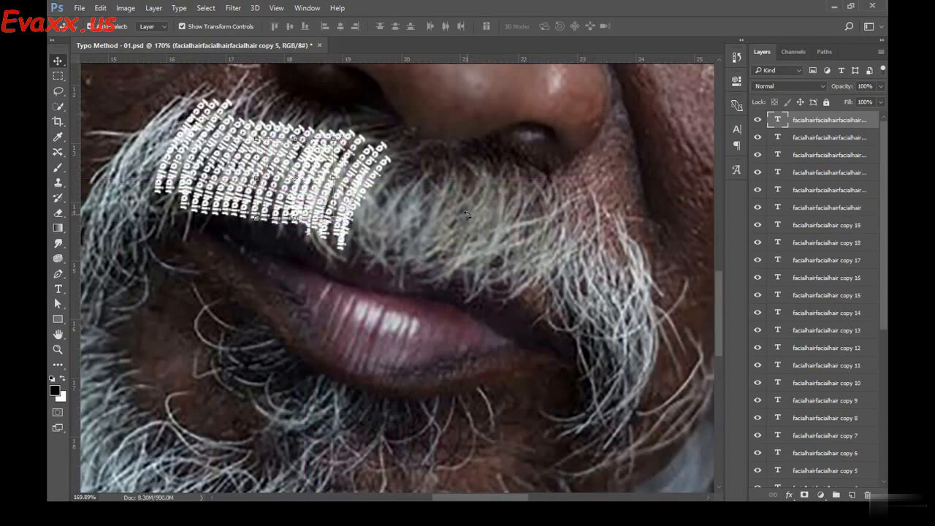
pyautogui.hotkey('ctrl', 'j')
pyautogui.hotkey('shift', 'Left')
pyautogui.hotkey('shift', 'Left')
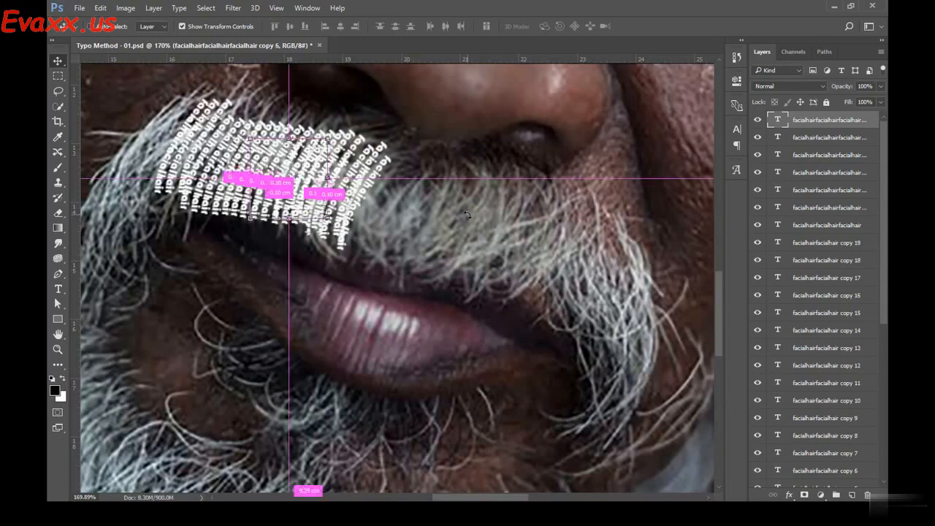
pyautogui.hotkey('shift', 'Up')
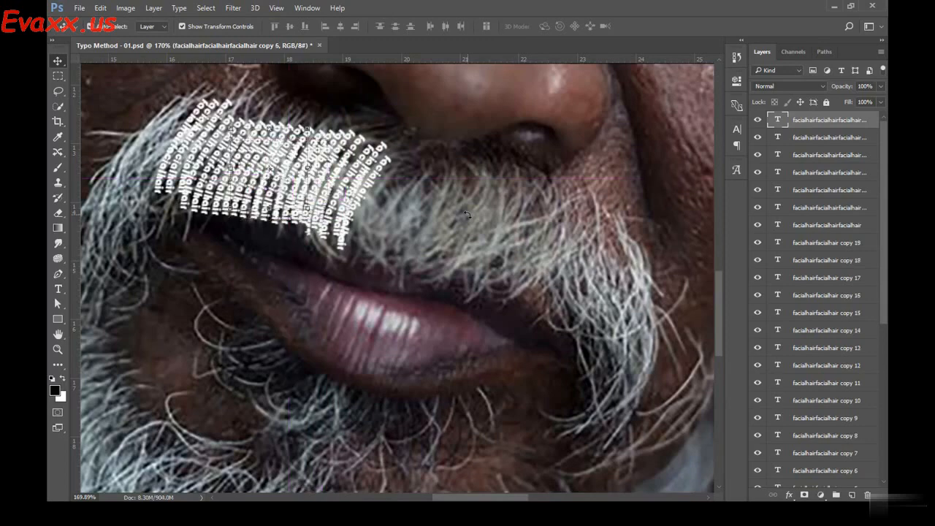
pyautogui.press('Up')
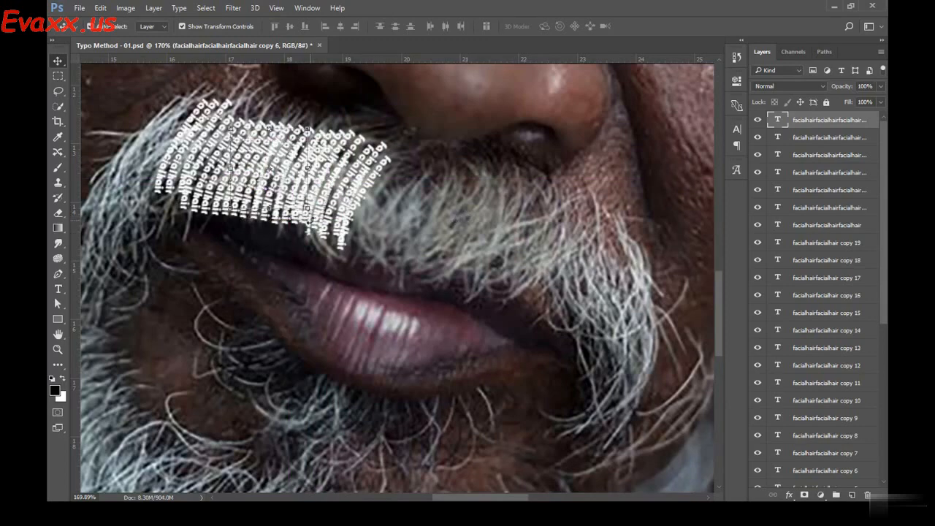
# Rotate the newest strand slightly, apply the transform, then duplicate it and shift the copy left
pyautogui.moveTo(308, 209); pyautogui.dragTo(341, 210)
pyautogui.press('Return')
pyautogui.hotkey('ctrl', 'j')
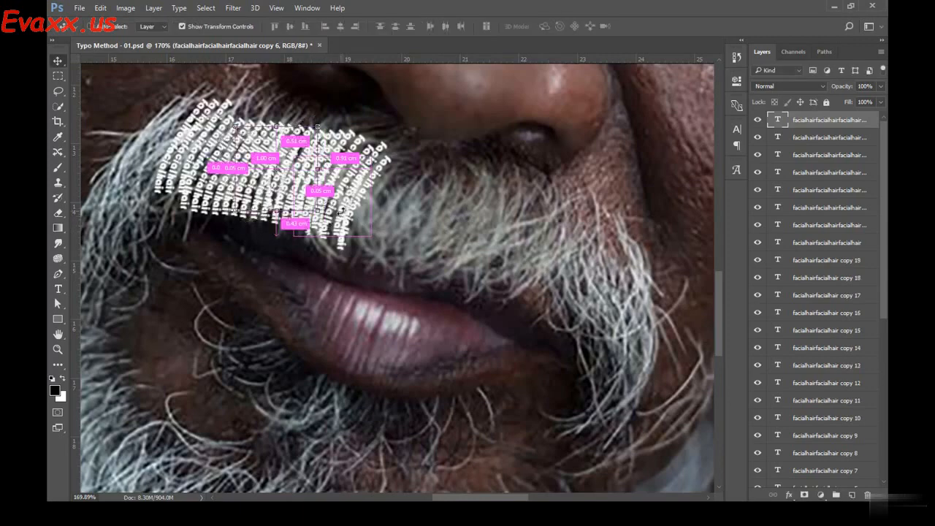
pyautogui.press('Left')
pyautogui.press('Left')
pyautogui.press('Left')
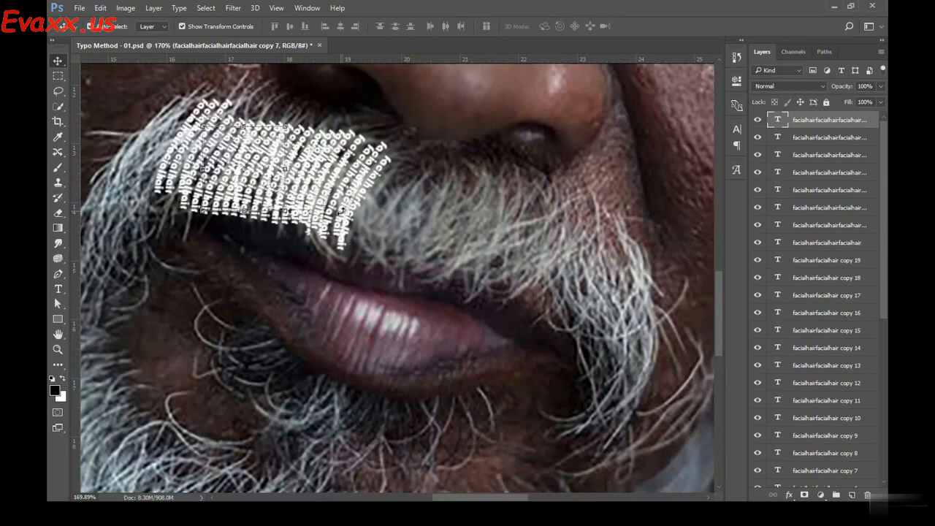
# Rotate the duplicated strand slightly clockwise with Free Transform and apply it
pyautogui.hotkey('ctrl', 't')
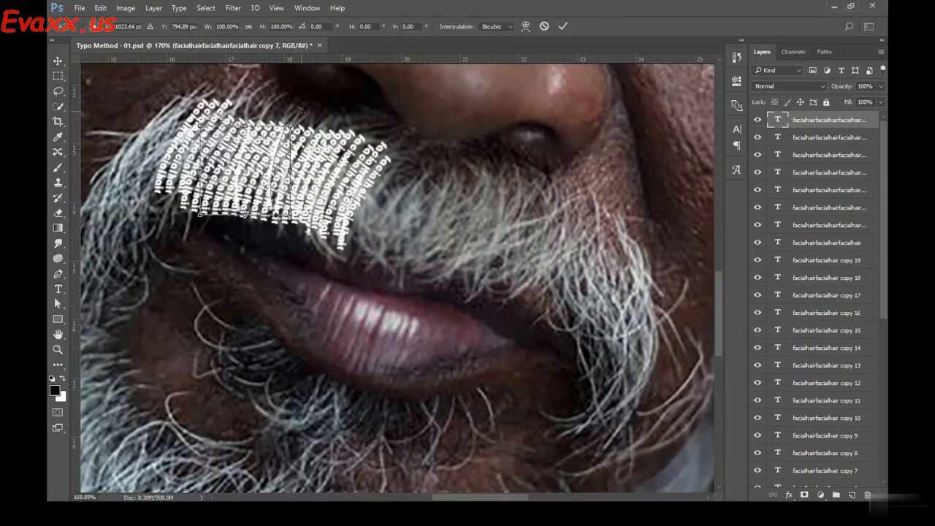
pyautogui.moveTo(301, 110); pyautogui.dragTo(313, 144)
pyautogui.press('Return')
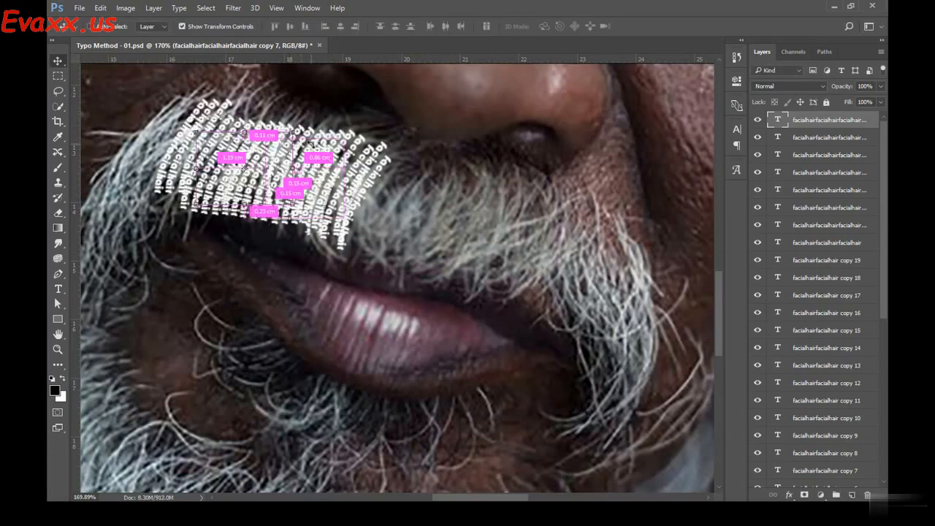
# Duplicate the rotated strand and move the copy left and up onto the bare hair at the moustache's outer left edge
pyautogui.hotkey('ctrl', 'j')
pyautogui.hotkey('shift', 'Left')
pyautogui.hotkey('shift', 'Left')
pyautogui.hotkey('shift', 'Left')
pyautogui.hotkey('shift', 'Left')
pyautogui.hotkey('shift', 'Left')
pyautogui.hotkey('shift', 'Left')
pyautogui.hotkey('shift', 'Left')
pyautogui.hotkey('shift', 'Left')
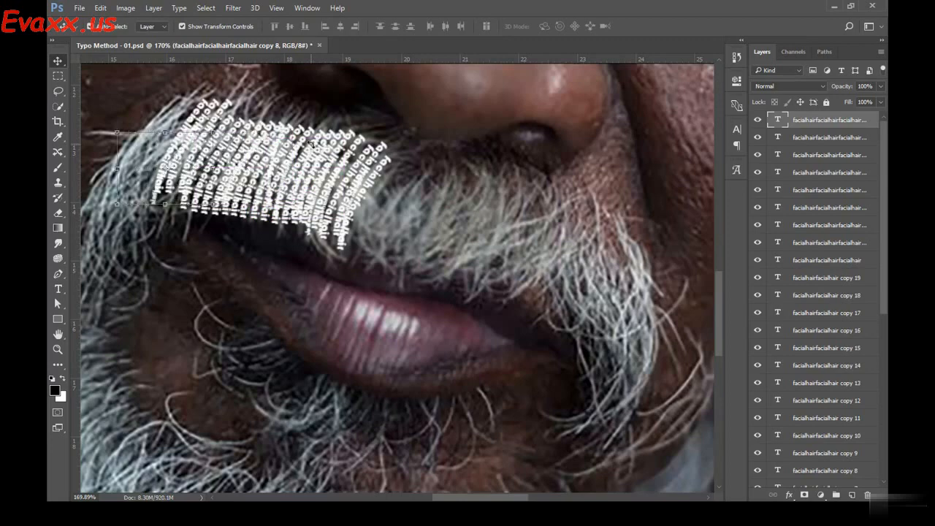
pyautogui.hotkey('shift', 'Left')
pyautogui.hotkey('shift', 'Up')
pyautogui.hotkey('shift', 'Up')
pyautogui.hotkey('shift', 'Up')
pyautogui.hotkey('shift', 'Up')
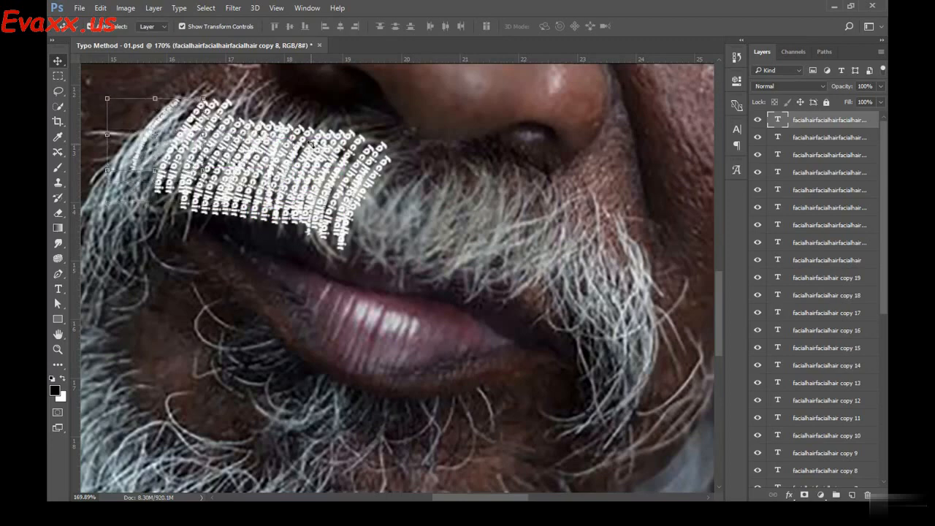
pyautogui.press('Right')
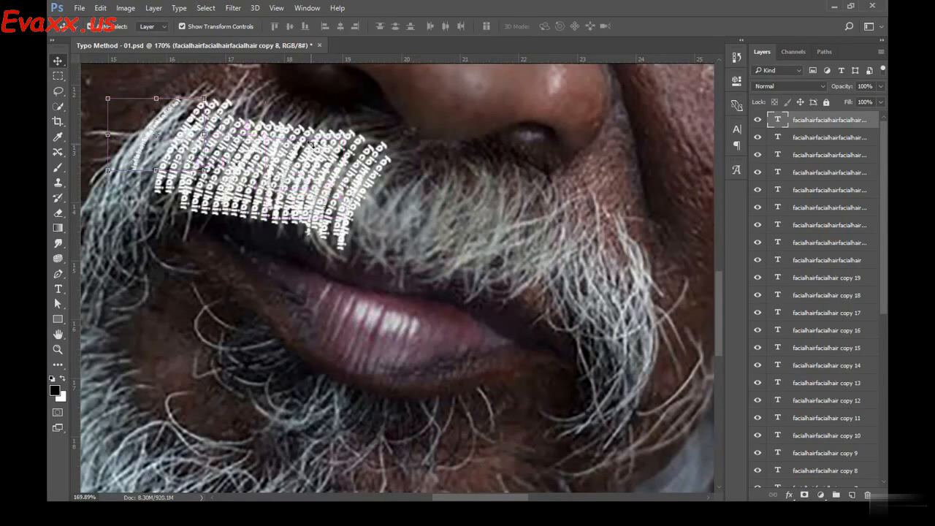
# Duplicate the outer left strand and place the copy just to its right
pyautogui.hotkey('ctrl', 'j')
pyautogui.hotkey('shift', 'Right')
pyautogui.hotkey('shift', 'Right')
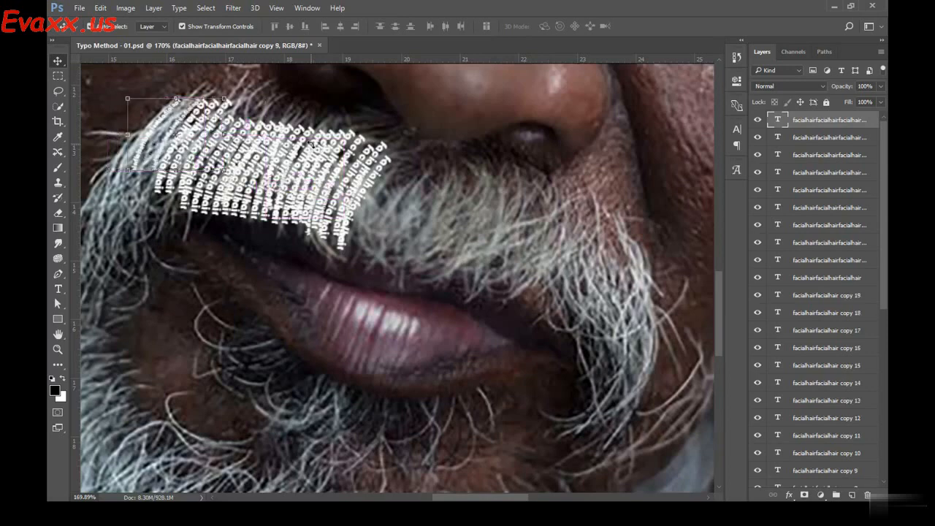
pyautogui.press('Left')
pyautogui.press('Left')
pyautogui.press('Left')
pyautogui.press('Left')
pyautogui.press('Left')
pyautogui.press('Left')
pyautogui.press('Left')
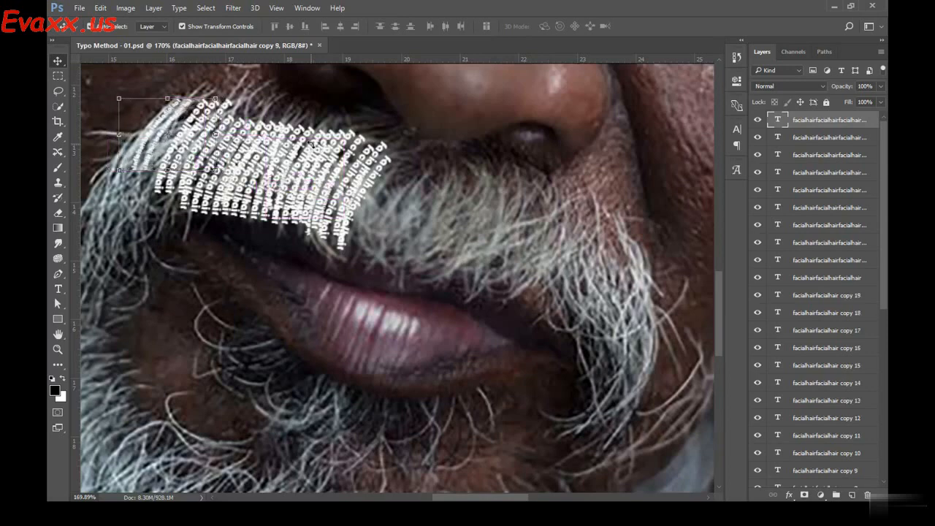
# Add another strand copy slightly further right to close the gap beside the larger text strands
pyautogui.hotkey('ctrl', 'j')
pyautogui.press('Right')
pyautogui.press('Right')
pyautogui.press('Right')
pyautogui.press('Right')
pyautogui.press('Right')
pyautogui.press('Right')
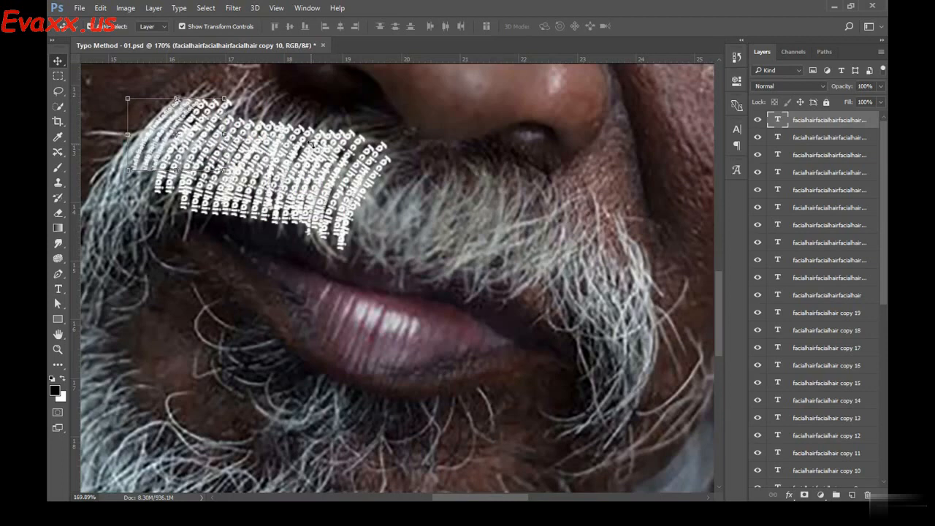
# Duplicate the strand, rotate the copy about 11° clockwise and move it left and down onto the moustache's outer left slope
pyautogui.hotkey('ctrl', 'j')
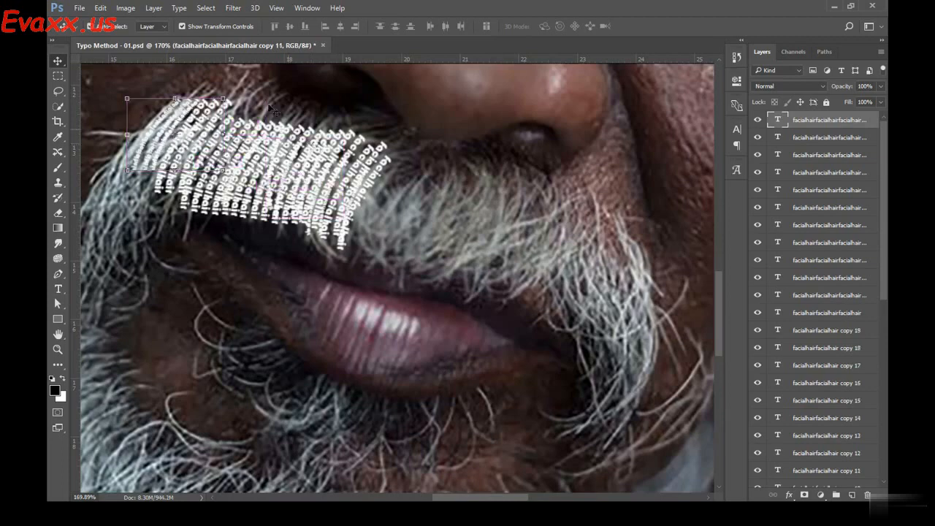
pyautogui.moveTo(241, 97); pyautogui.dragTo(248, 101)
pyautogui.hotkey('shift', 'Left')
pyautogui.hotkey('shift', 'Left')
pyautogui.hotkey('shift', 'Left')
pyautogui.hotkey('shift', 'Left')
pyautogui.hotkey('shift', 'Left')
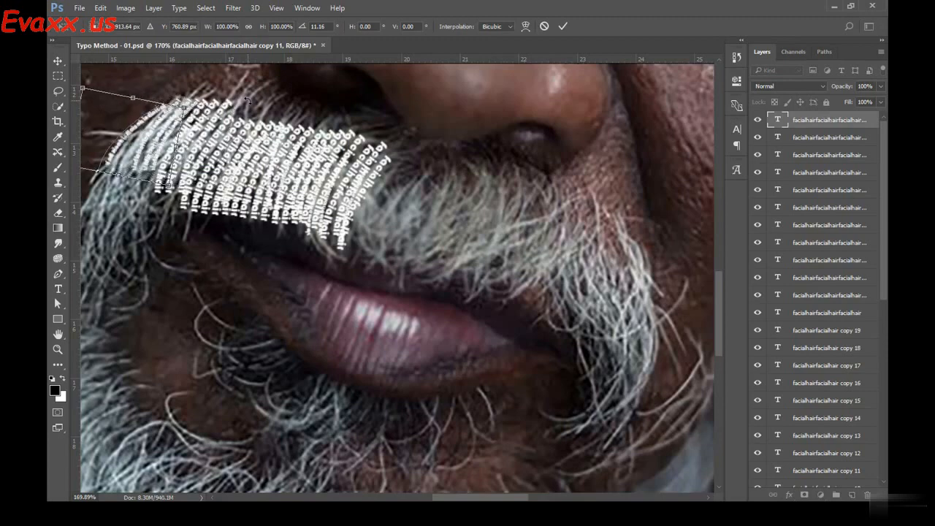
pyautogui.hotkey('shift', 'Down')
pyautogui.hotkey('shift', 'Down')
pyautogui.hotkey('shift', 'Down')
# Duplicate the tilted strand and move the copy further left and down along the moustache's outer edge
pyautogui.hotkey('ctrl', 'j')
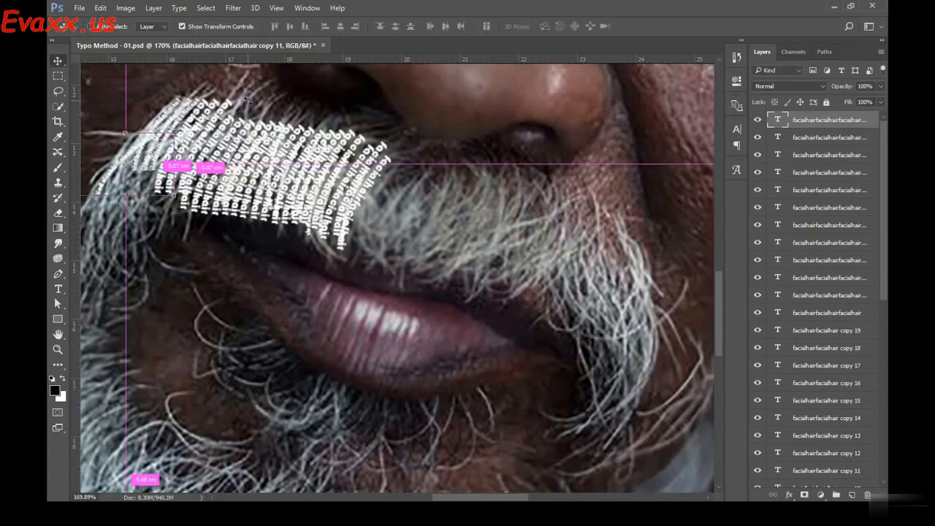
pyautogui.hotkey('shift', 'Left')
pyautogui.hotkey('shift', 'Left')
pyautogui.hotkey('shift', 'Down')
pyautogui.hotkey('shift', 'Down')
pyautogui.hotkey('shift', 'Down')
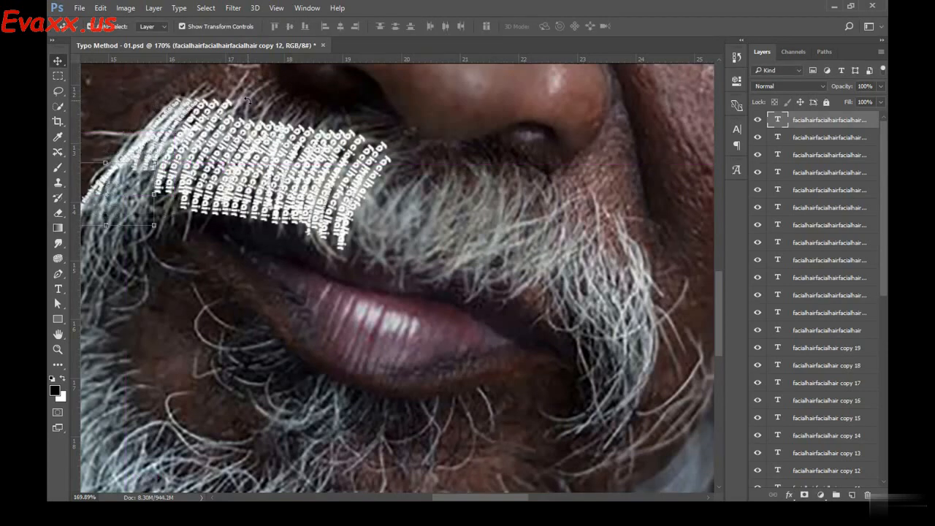
# Duplicate the tilted outer strand and move the copy up and right to the moustache's upper edge below the nostril
pyautogui.scroll(-5, 337, 157)
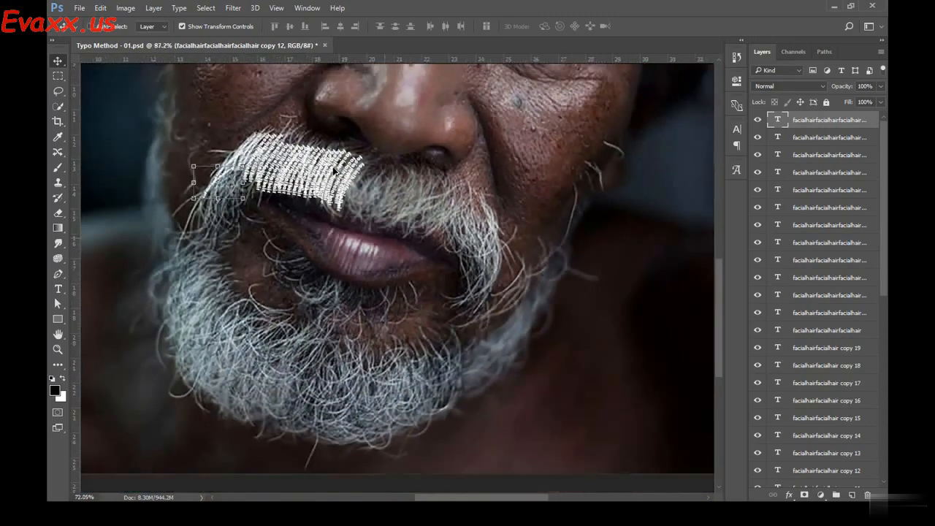
pyautogui.scroll(3, 312, 270)
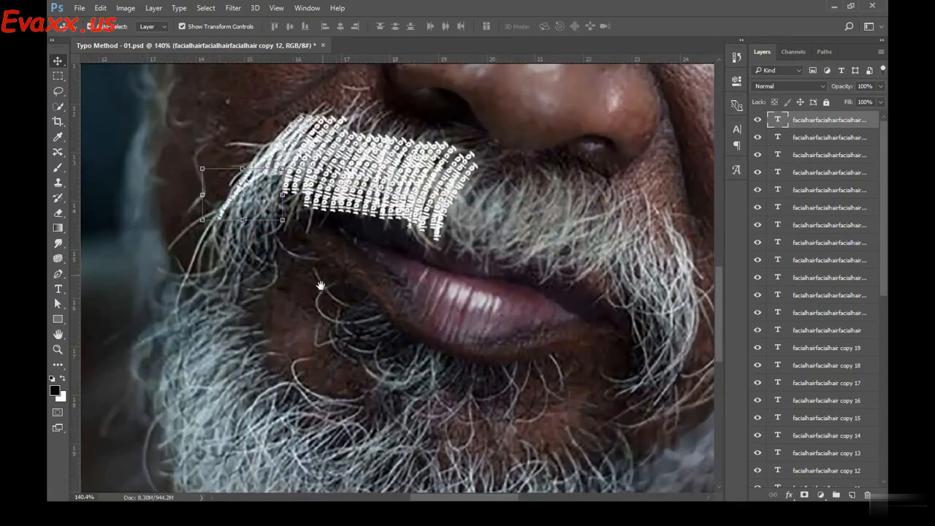
pyautogui.moveTo(320, 285); pyautogui.dragTo(318, 305)
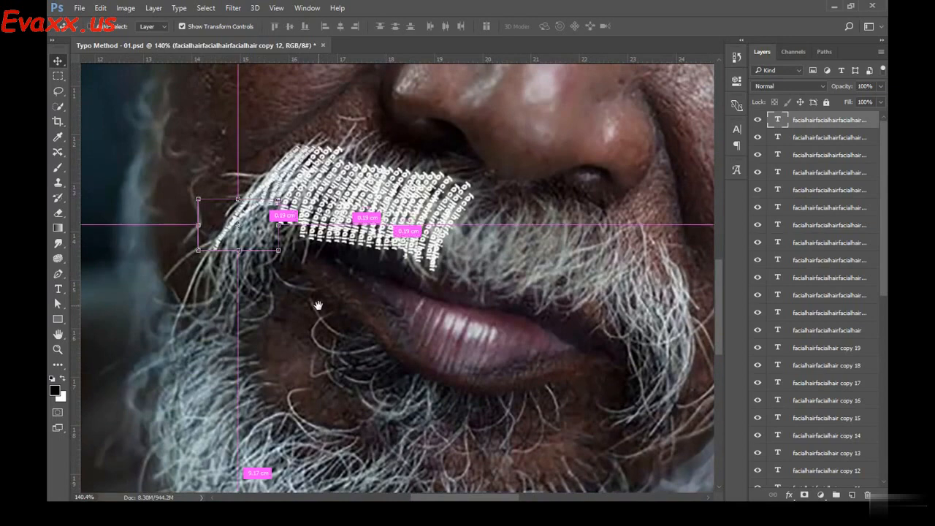
pyautogui.hotkey('ctrl', 'j')
pyautogui.hotkey('shift', 'Up')
pyautogui.hotkey('shift', 'Up')
pyautogui.hotkey('shift', 'Up')
pyautogui.hotkey('shift', 'Up')
pyautogui.hotkey('shift', 'Up')
pyautogui.hotkey('shift', 'Up')
pyautogui.hotkey('shift', 'Up')
pyautogui.hotkey('shift', 'Right')
pyautogui.hotkey('shift', 'Right')
pyautogui.hotkey('shift', 'Right')
pyautogui.hotkey('shift', 'Right')
pyautogui.hotkey('shift', 'Right')
pyautogui.hotkey('shift', 'Right')
pyautogui.hotkey('shift', 'Right')
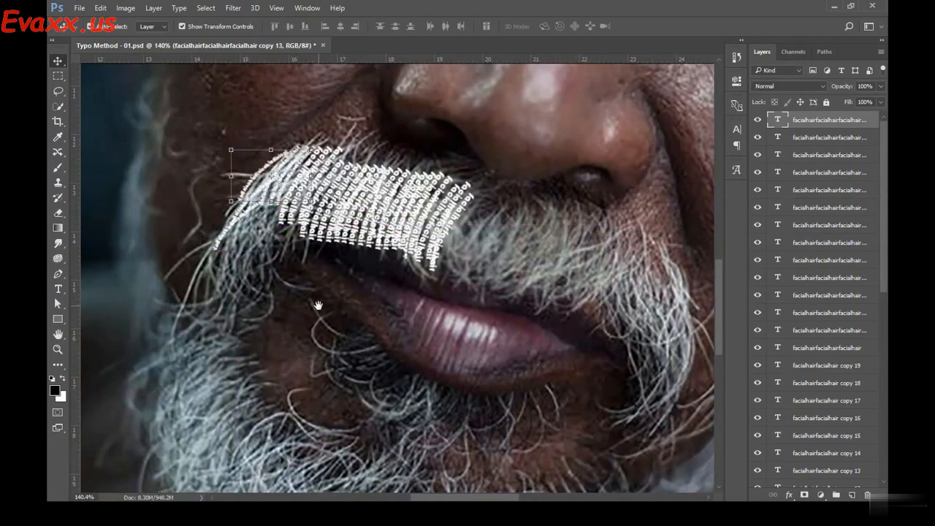
pyautogui.hotkey('shift', 'Up')
pyautogui.hotkey('shift', 'Up')
pyautogui.hotkey('shift', 'Right')
pyautogui.hotkey('shift', 'Right')
pyautogui.hotkey('shift', 'Right')
pyautogui.hotkey('shift', 'Right')
pyautogui.hotkey('shift', 'Right')
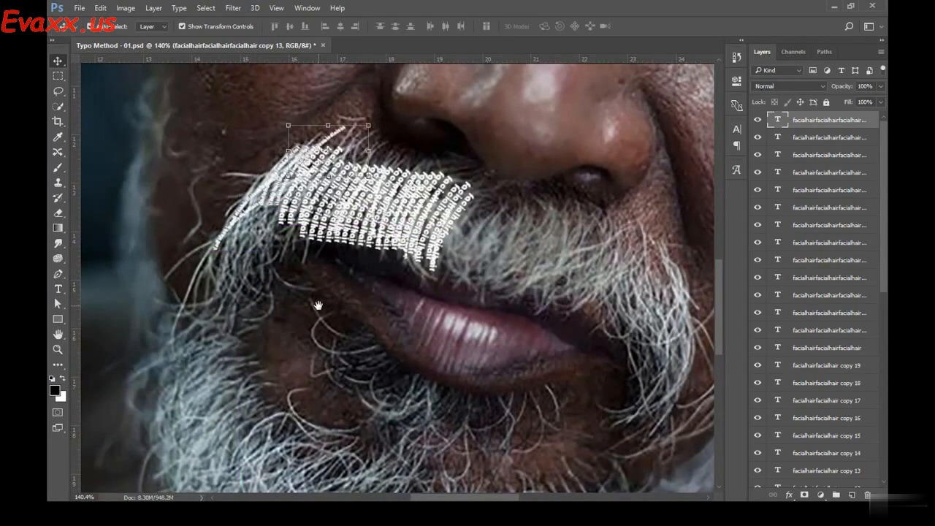
# Duplicate the upper-edge strand and place the copy slightly right and below it
pyautogui.hotkey('ctrl', 'j')
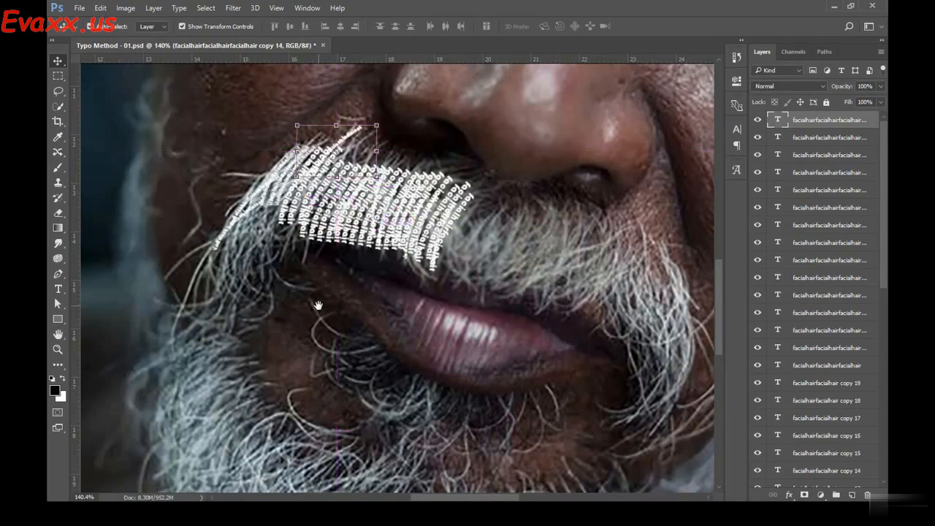
pyautogui.hotkey('shift', 'Right')
pyautogui.hotkey('shift', 'Right')
pyautogui.hotkey('shift', 'Down')
pyautogui.hotkey('shift', 'Down')
pyautogui.hotkey('shift', 'Left')
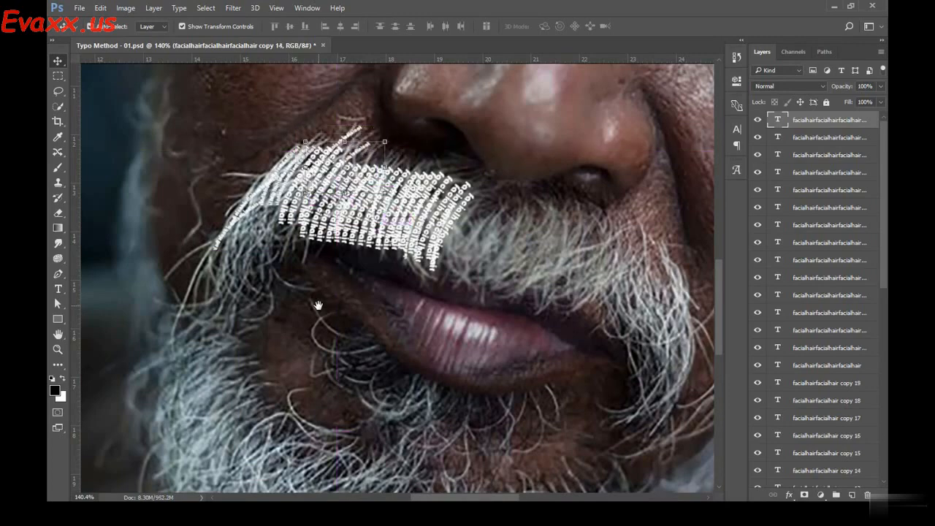
pyautogui.press('Up')
pyautogui.press('Up')
pyautogui.press('Up')
pyautogui.press('Up')
# Add another upper-edge strand copy, nudged further right and slightly down along the moustache's top contour
pyautogui.hotkey('ctrl', 'j')
pyautogui.hotkey('shift', 'Right')
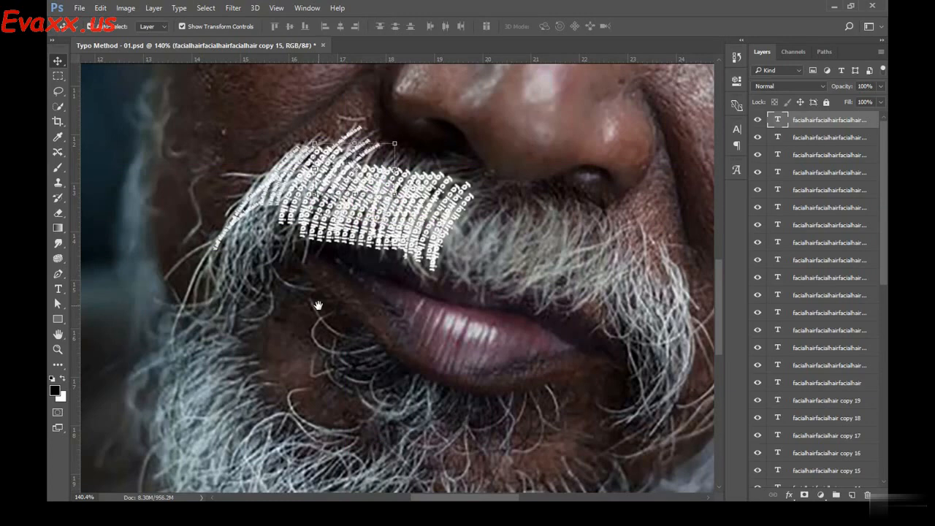
pyautogui.press('Down')
pyautogui.press('Down')
pyautogui.press('Down')
pyautogui.press('Right')
pyautogui.press('Right')
pyautogui.press('Right')
# Duplicate the upper-edge strand and offset the copy right and slightly down along the moustache's top contour
pyautogui.hotkey('ctrl', 'j')
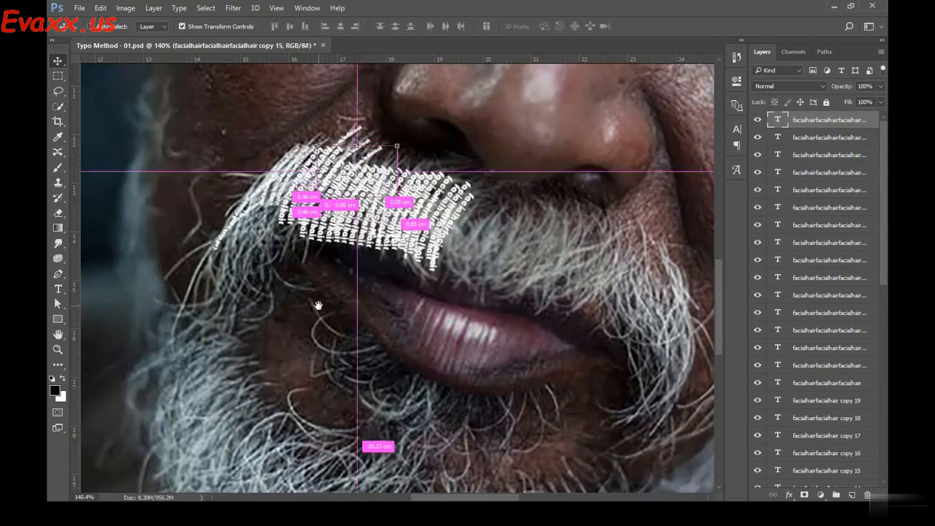
pyautogui.hotkey('shift', 'Right')
pyautogui.hotkey('shift', 'Right')
pyautogui.press('Down')
pyautogui.press('Down')
# Add another upper-edge strand copy further right and lower, fine-tuning its position beneath the nostril
pyautogui.hotkey('ctrl', 'j')
pyautogui.press('Down')
pyautogui.press('Down')
pyautogui.press('Down')
pyautogui.press('Down')
pyautogui.press('Down')
pyautogui.press('Down')
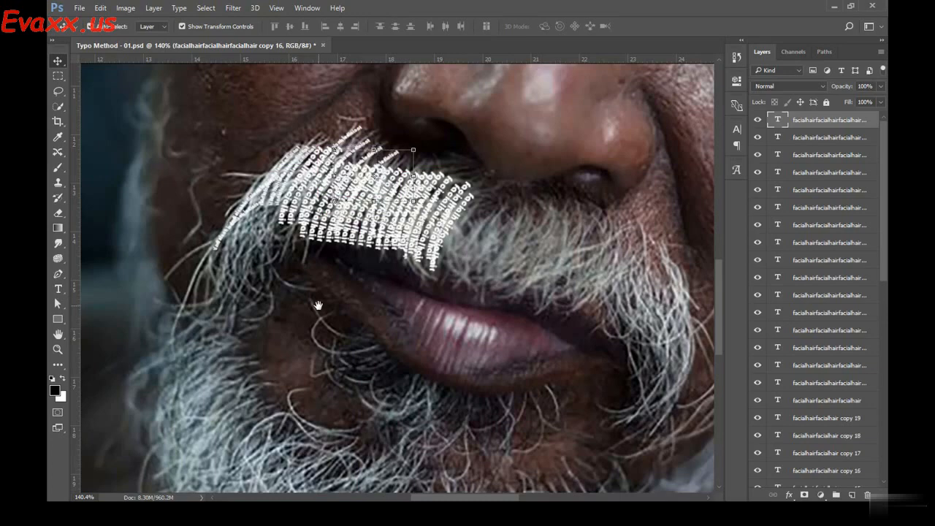
pyautogui.hotkey('shift', 'Right')
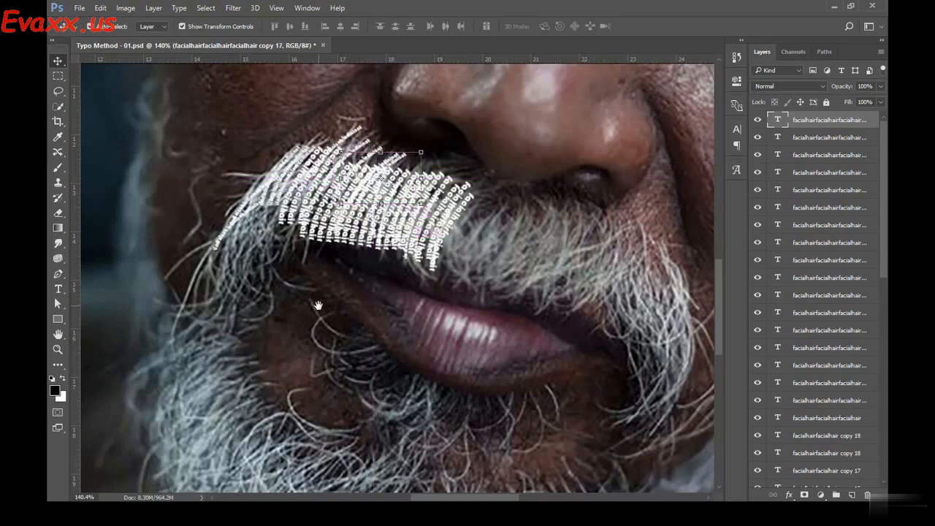
pyautogui.press('Down')
pyautogui.press('Down')
pyautogui.press('Left')
pyautogui.press('Left')
pyautogui.press('Left')
pyautogui.press('Down')
pyautogui.press('Down')
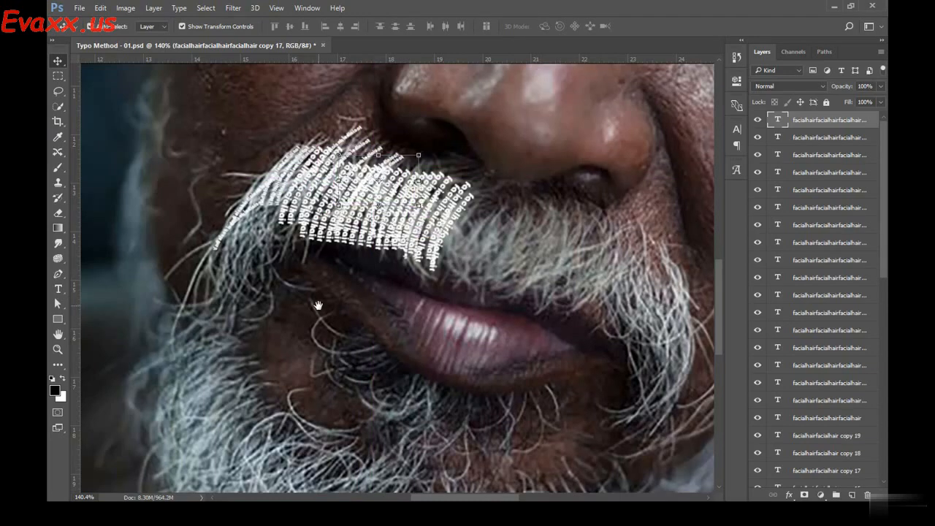
# Duplicate the strand beneath the nostril and shift the copy right and slightly down to follow the upper contour
pyautogui.hotkey('ctrl', 'j')
pyautogui.hotkey('shift', 'Right')
pyautogui.hotkey('shift', 'Right')
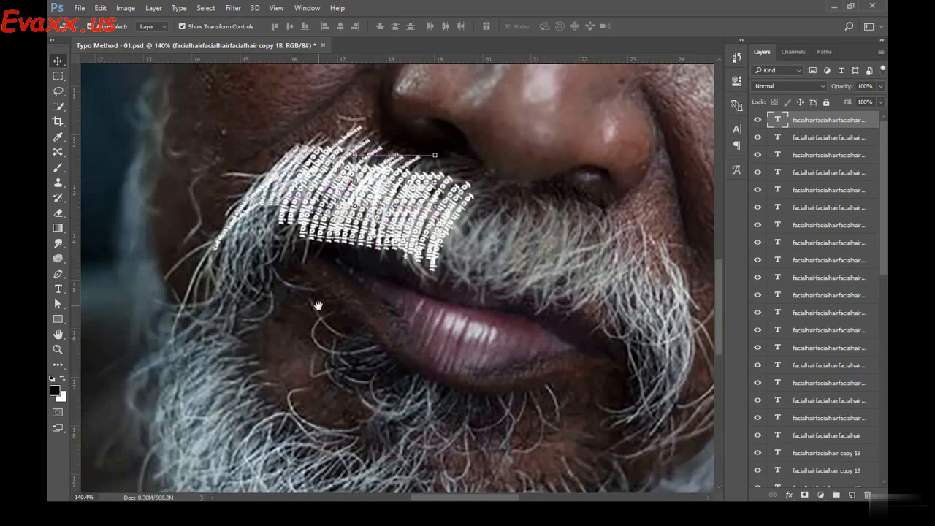
pyautogui.press('Down')
pyautogui.press('Down')
pyautogui.press('Down')
pyautogui.press('Down')
pyautogui.press('Left')
pyautogui.press('Left')
# Continue the moustache's top edge with one more strand copy, offset right, slightly down and nudged back left
pyautogui.hotkey('ctrl', 'j')
pyautogui.hotkey('shift', 'Right')
pyautogui.hotkey('shift', 'Right')
pyautogui.press('Down')
pyautogui.press('Down')
pyautogui.press('Down')
pyautogui.press('Down')
pyautogui.press('Left')
pyautogui.press('Left')
pyautogui.press('Left')
pyautogui.press('Left')
# Add two more strand copies stepping right and down to finish the upper edge of the filled moustache half
pyautogui.hotkey('ctrl', 'j')
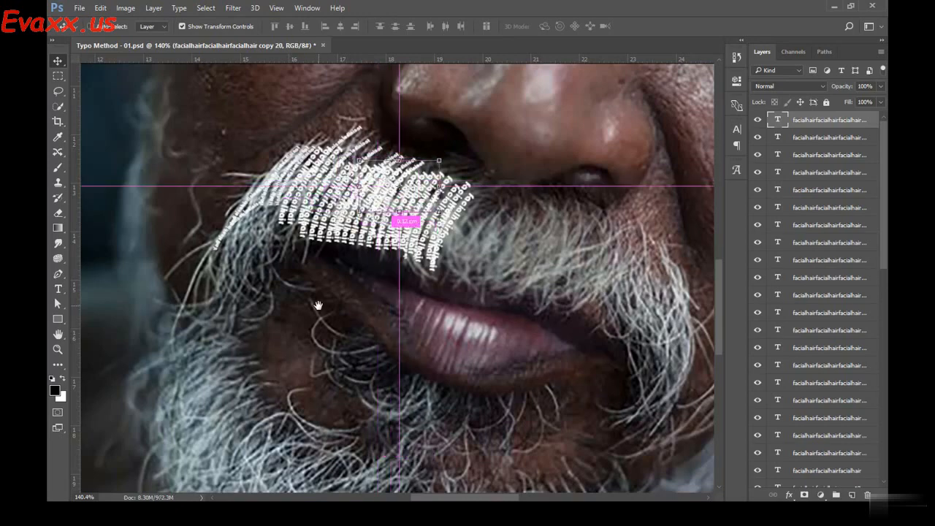
pyautogui.hotkey('shift', 'Right')
pyautogui.hotkey('shift', 'Right')
pyautogui.hotkey('ctrl', 'j')
pyautogui.hotkey('shift', 'Right')
pyautogui.hotkey('shift', 'Right')
pyautogui.press('Down')
pyautogui.press('Down')
pyautogui.press('Down')
pyautogui.press('Down')
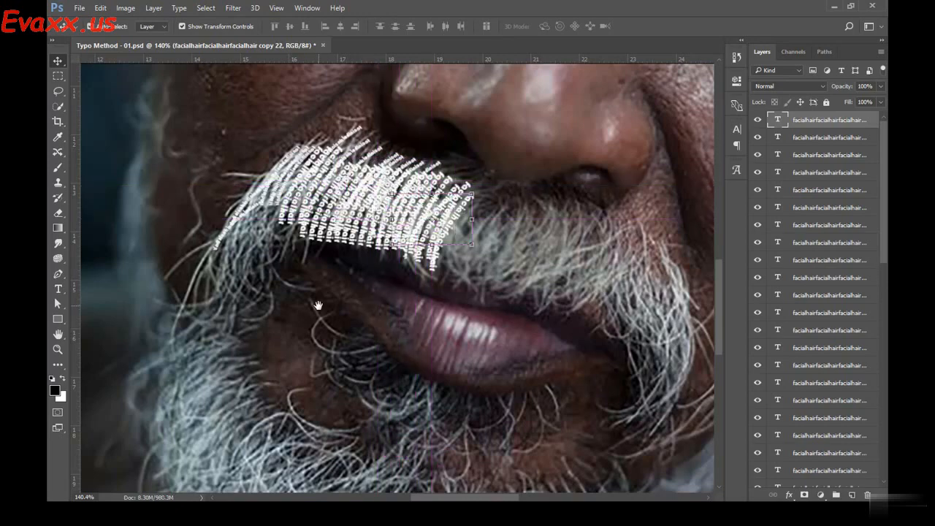
# Move the newest strand copy far left and down to the moustache's outer tip, just inside the existing edge strand
pyautogui.hotkey('shift', 'Left')
pyautogui.hotkey('shift', 'Left')
pyautogui.hotkey('shift', 'Left')
pyautogui.hotkey('shift', 'Left')
pyautogui.hotkey('shift', 'Left')
pyautogui.hotkey('shift', 'Left')
pyautogui.hotkey('shift', 'Left')
pyautogui.hotkey('shift', 'Left')
pyautogui.hotkey('shift', 'Left')
pyautogui.hotkey('shift', 'Left')
pyautogui.hotkey('shift', 'Left')
pyautogui.hotkey('shift', 'Left')
pyautogui.hotkey('shift', 'Left')
pyautogui.hotkey('shift', 'Left')
pyautogui.hotkey('shift', 'Left')
pyautogui.hotkey('shift', 'Left')
pyautogui.hotkey('shift', 'Left')
pyautogui.hotkey('shift', 'Left')
pyautogui.hotkey('shift', 'Left')
pyautogui.hotkey('shift', 'Down')
pyautogui.hotkey('shift', 'Down')
pyautogui.hotkey('shift', 'Down')
pyautogui.hotkey('shift', 'Down')
pyautogui.hotkey('shift', 'Right')
pyautogui.hotkey('shift', 'Up')
pyautogui.press('Right')
pyautogui.press('Right')
pyautogui.press('Right')
pyautogui.press('Right')
pyautogui.press('Up')
pyautogui.press('Up')
pyautogui.press('Up')
pyautogui.press('Up')
pyautogui.press('Up')
pyautogui.press('Up')
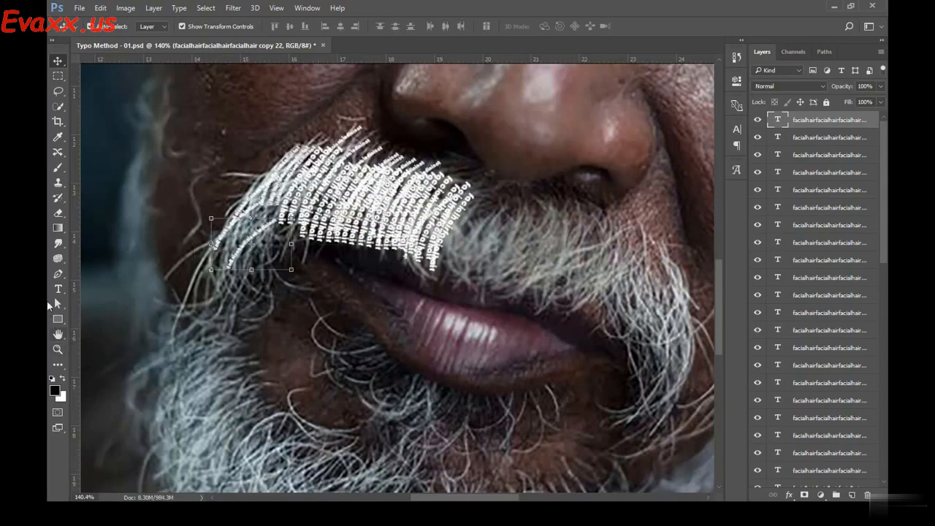
# Draw a short arched pen path on the bare skin of the beard area, below the left corner of the mouth
pyautogui.click(58, 274)
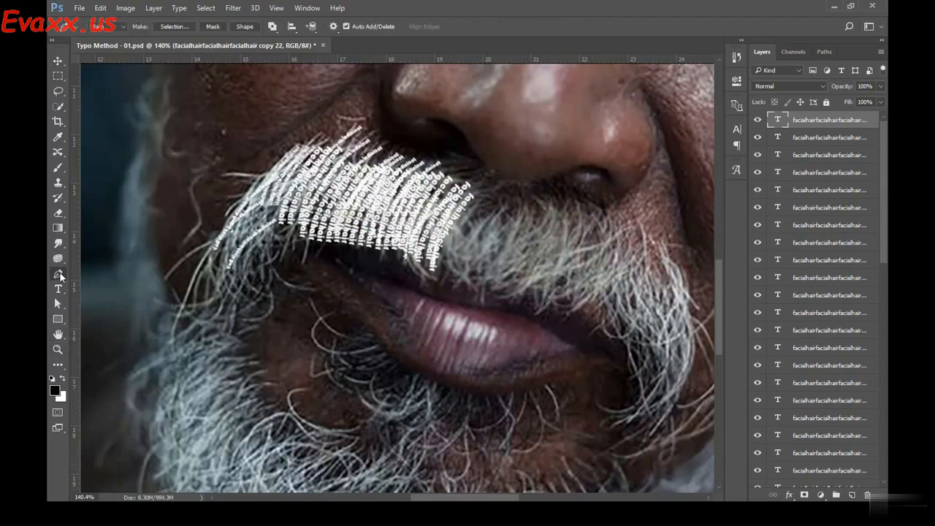
pyautogui.click(263, 400)
pyautogui.moveTo(284, 383); pyautogui.dragTo(345, 390)
pyautogui.hotkey('ctrl', 'z')
# Place white "facialhair" text, repeated, along the arched path
pyautogui.click(58, 290)
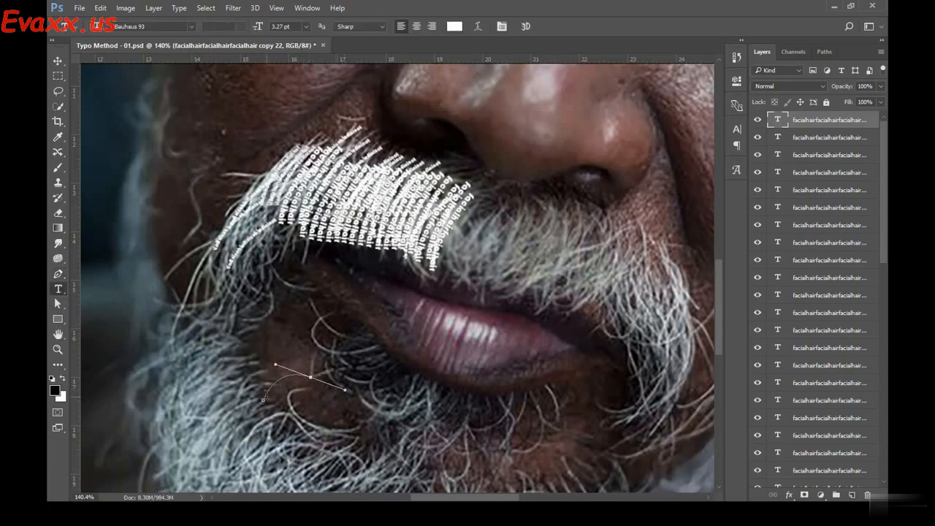
pyautogui.click(263, 399)
pyautogui.write('facialh')
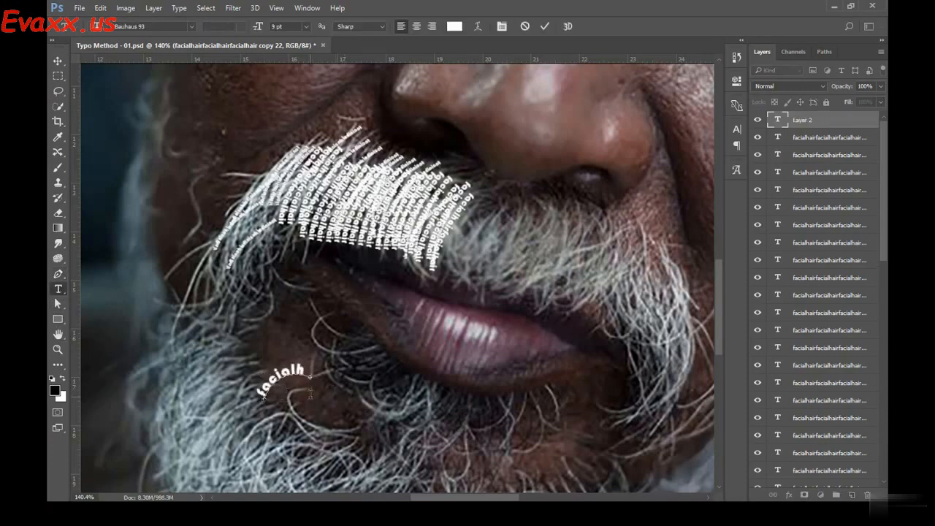
# Reduce the arched text strand's font size to 4 pt
pyautogui.press('ctrl')
pyautogui.hotkey('ctrl', 'a')
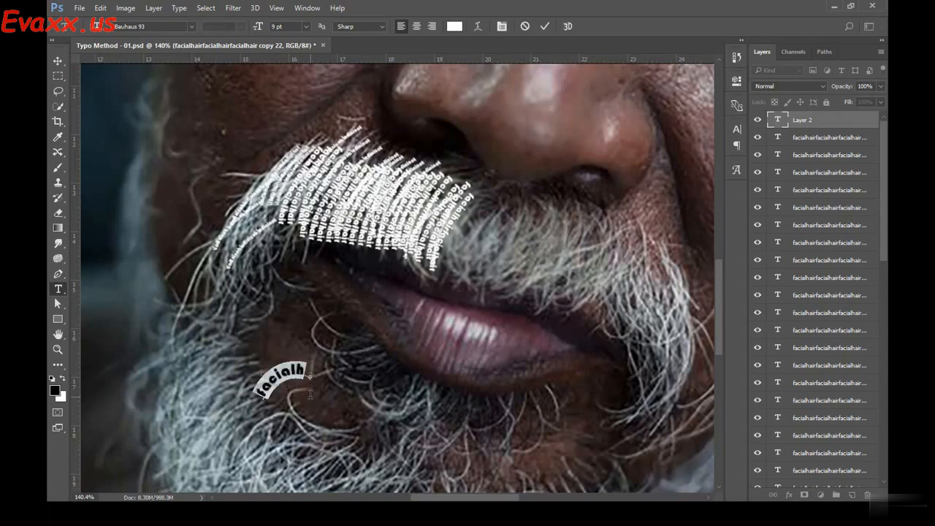
pyautogui.press('ctrl')
pyautogui.hotkey('ctrl', 'shift', ',')
pyautogui.hotkey('ctrl', 'shift', ',')
pyautogui.hotkey('ctrl', 'shift', ',')
pyautogui.hotkey('ctrl', 'shift', ',')
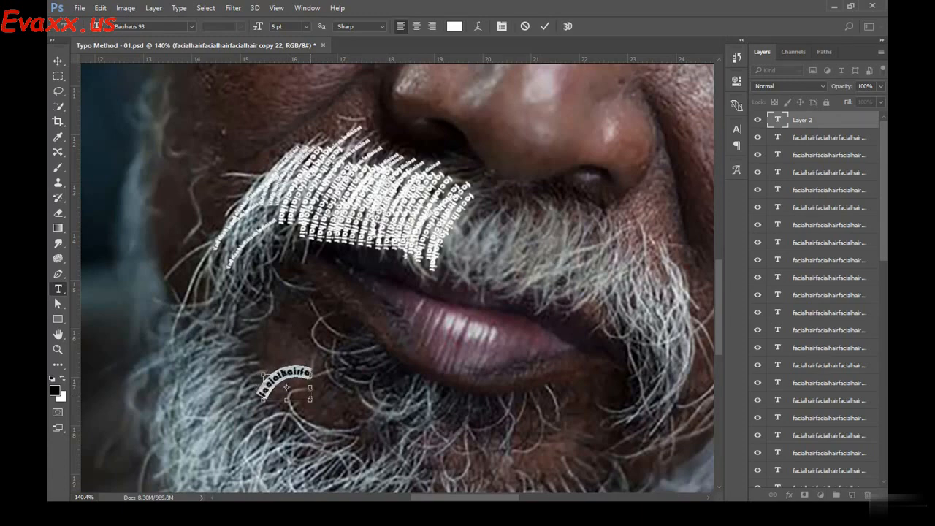
pyautogui.hotkey('ctrl', 'shift', '.')
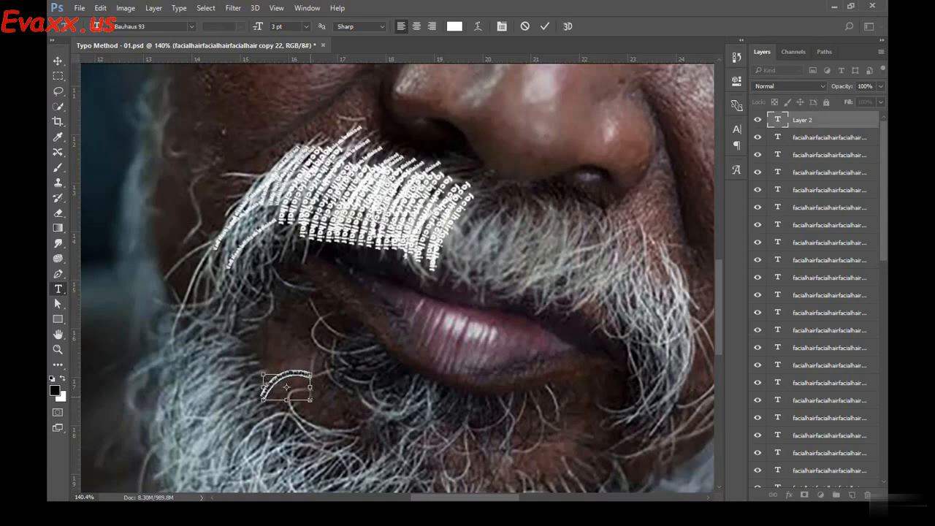
pyautogui.click(59, 61)
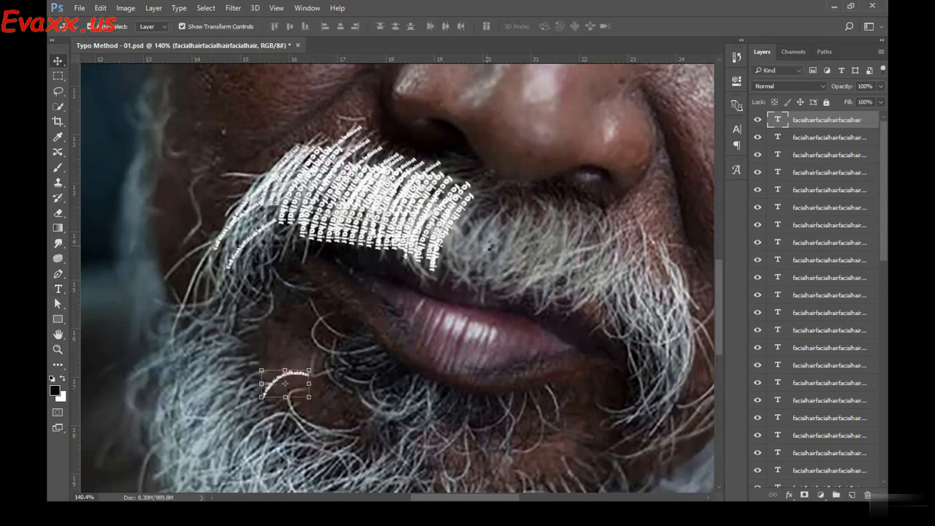
pyautogui.doubleClick(776, 120)
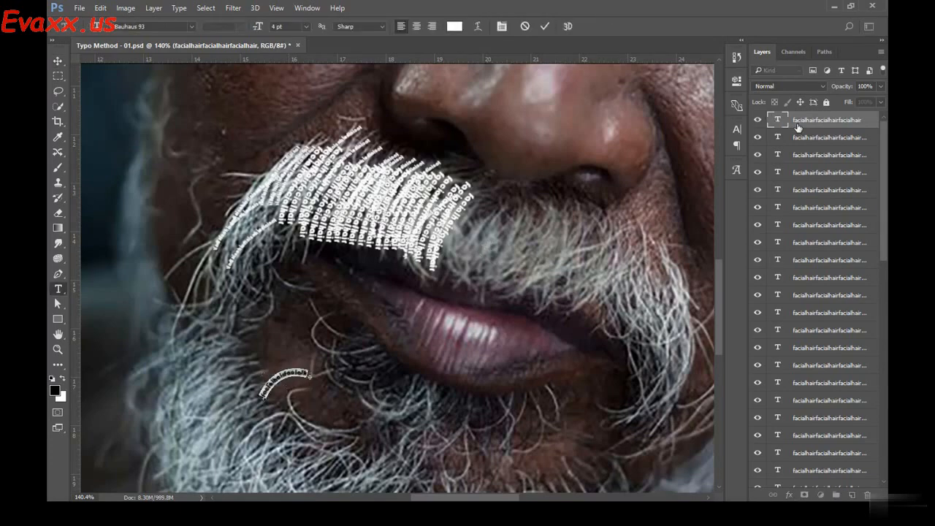
pyautogui.click(58, 60)
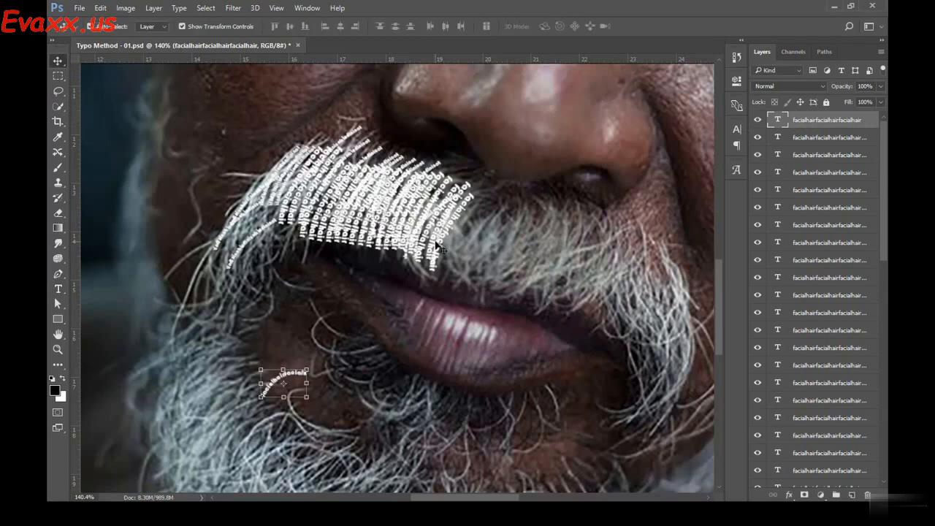
# Move the arched strand up and slightly left into the outer left end of the moustache
pyautogui.moveTo(438, 293); pyautogui.dragTo(438, 249)
pyautogui.hotkey('shift', 'Up')
pyautogui.hotkey('shift', 'Up')
pyautogui.hotkey('shift', 'Up')
pyautogui.hotkey('shift', 'Up')
pyautogui.hotkey('shift', 'Up')
pyautogui.hotkey('shift', 'Up')
pyautogui.hotkey('shift', 'Up')
pyautogui.hotkey('shift', 'Up')
pyautogui.hotkey('shift', 'Up')
pyautogui.hotkey('shift', 'Up')
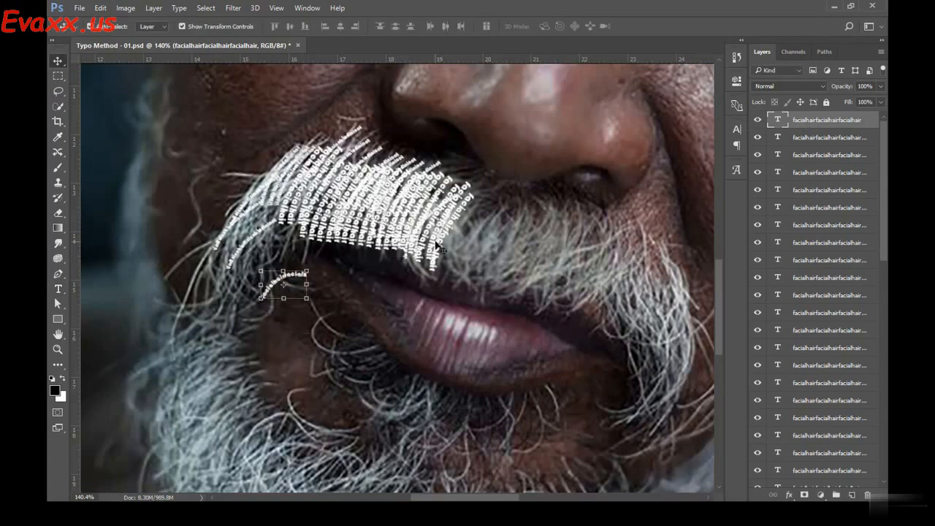
pyautogui.hotkey('shift', 'Up')
pyautogui.hotkey('shift', 'Up')
pyautogui.hotkey('shift', 'Left')
pyautogui.hotkey('shift', 'Left')
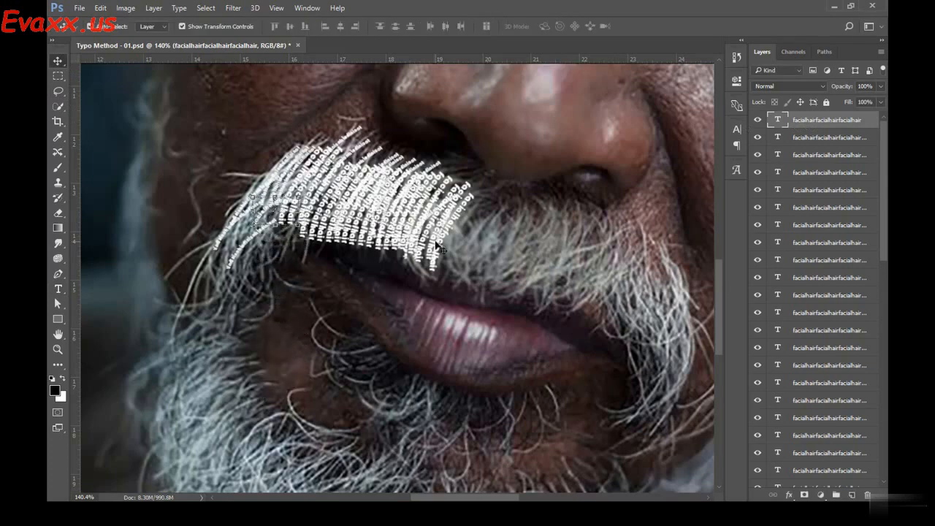
# Duplicate the arched strand several times and step the copies down and left to fill the moustache's outer end
pyautogui.hotkey('shift', 'Down')
pyautogui.hotkey('shift', 'Down')
pyautogui.hotkey('ctrl', 'j')
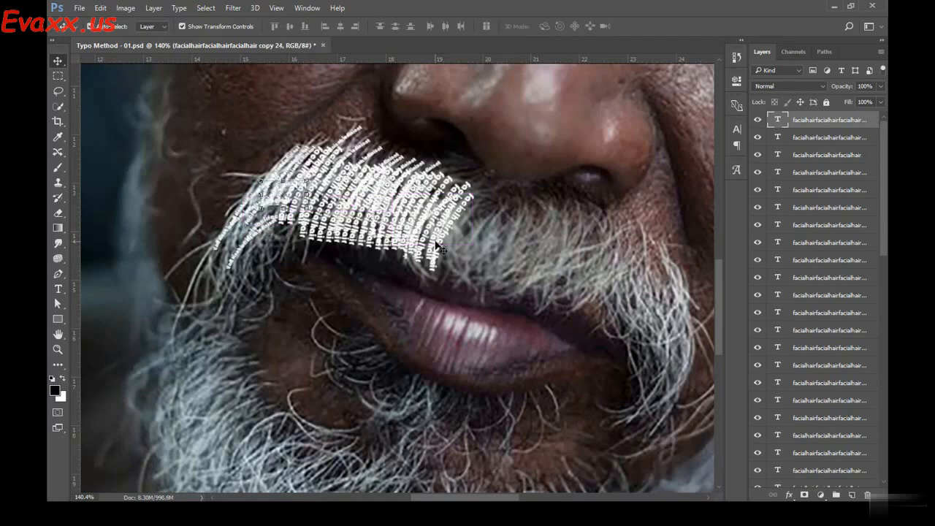
pyautogui.hotkey('ctrl', 'j')
pyautogui.hotkey('shift', 'Left')
pyautogui.hotkey('shift', 'Down')
pyautogui.hotkey('shift', 'Down')
# Duplicate the arched strand and move the copy left and up to the moustache's outermost edge
pyautogui.hotkey('ctrl', 'j')
pyautogui.hotkey('shift', 'Left')
pyautogui.hotkey('shift', 'Left')
pyautogui.hotkey('shift', 'Left')
pyautogui.hotkey('shift', 'Up')
pyautogui.hotkey('shift', 'Up')
pyautogui.hotkey('shift', 'Up')
# Add three more copies of the outermost arched strand, each placed one step lower down the moustache's drooping tip
pyautogui.hotkey('ctrl', 'j')
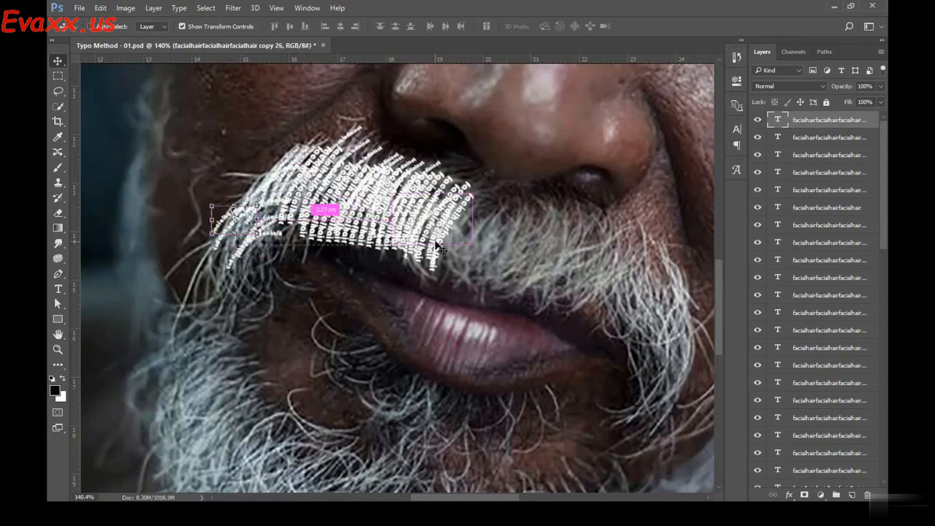
pyautogui.hotkey('shift', 'Down')
pyautogui.hotkey('shift', 'Down')
pyautogui.hotkey('ctrl', 'j')
pyautogui.hotkey('shift', 'Down')
pyautogui.hotkey('shift', 'Down')
pyautogui.hotkey('ctrl', 'j')
pyautogui.hotkey('shift', 'Down')
pyautogui.hotkey('shift', 'Down')
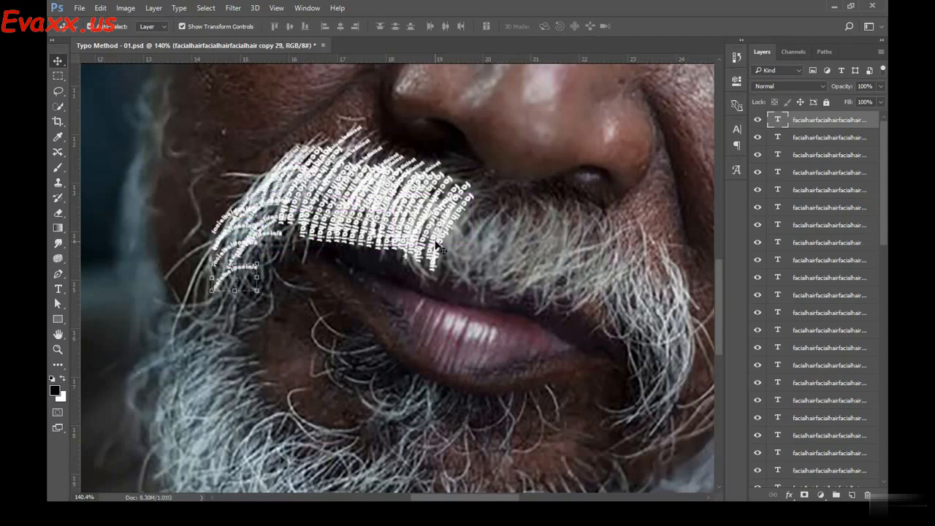
# Select the Duplicate photo layer and draw a curved pen path from just under the lower lip down into the beard
pyautogui.scroll(-2, 419, 285)
pyautogui.moveTo(468, 355); pyautogui.dragTo(404, 326)
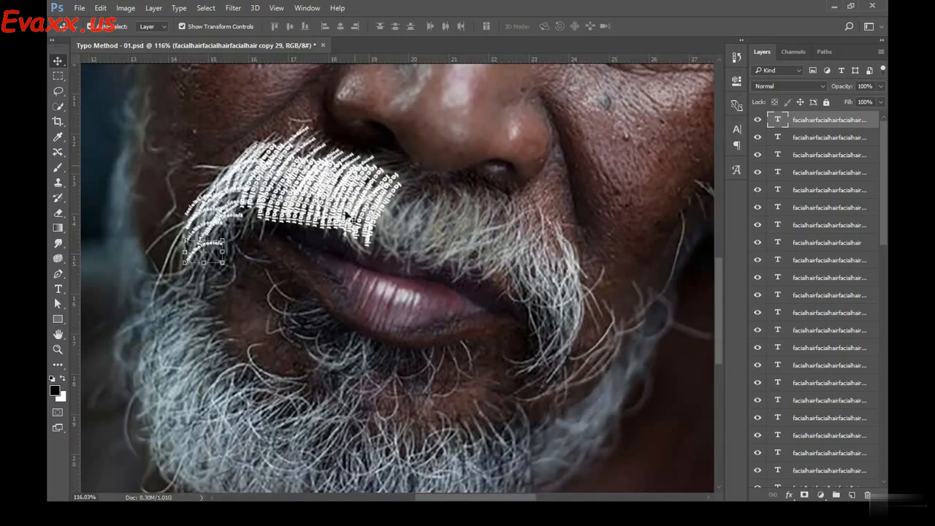
pyautogui.press('p')
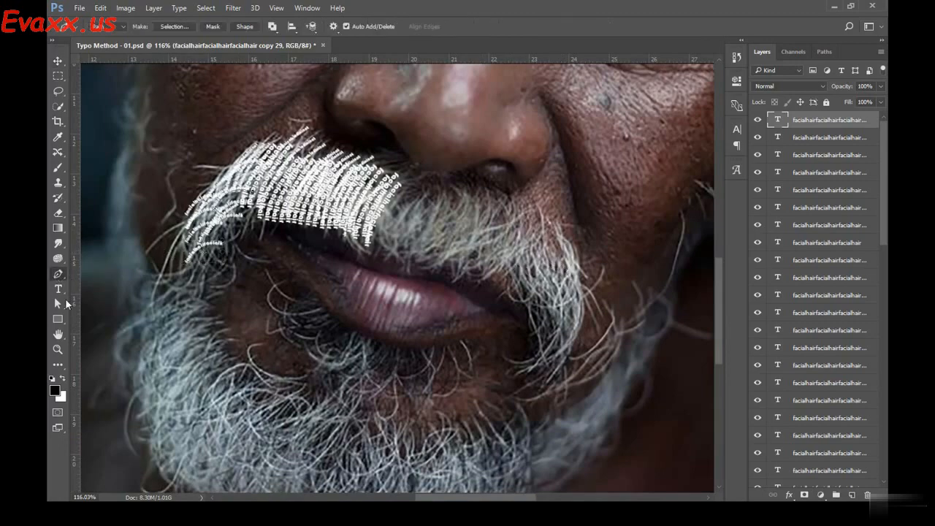
pyautogui.moveTo(298, 364); pyautogui.dragTo(334, 341)
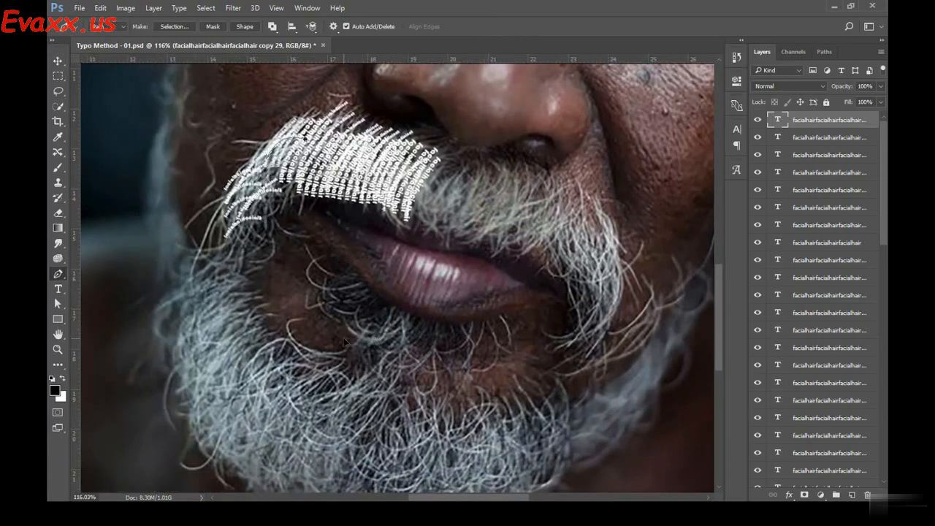
pyautogui.click(61, 61)
pyautogui.scroll(-1, 275, 302)
pyautogui.click(147, 162)
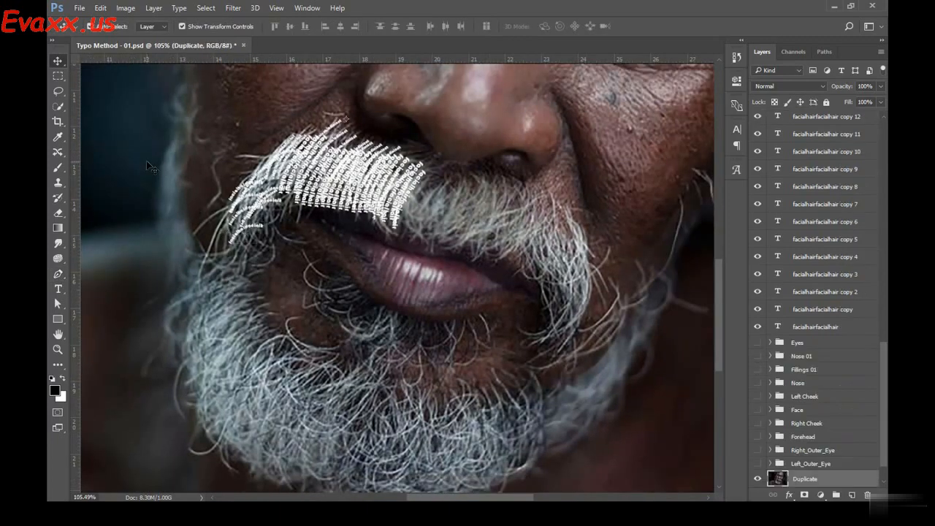
pyautogui.click(59, 275)
pyautogui.scroll(2, 249, 303)
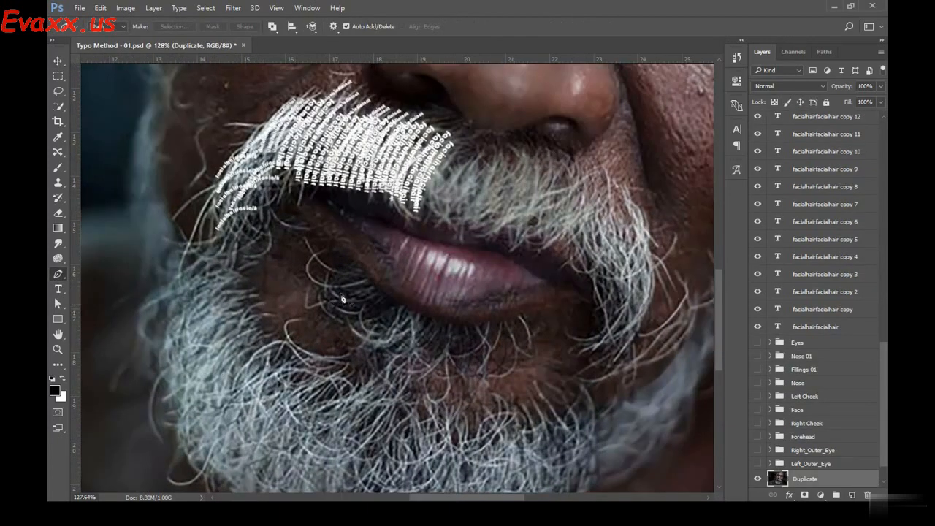
pyautogui.click(401, 307)
pyautogui.moveTo(352, 337); pyautogui.dragTo(300, 311)
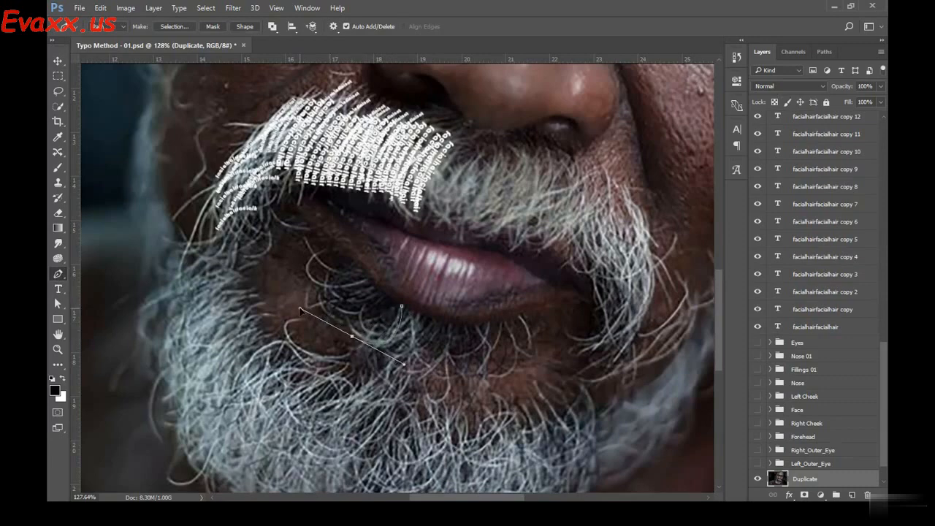
# Redraw the end of the curved path below the lip corner and enter "facialhair" as text along it
pyautogui.hotkey('ctrl', 'z')
pyautogui.moveTo(323, 306); pyautogui.dragTo(260, 238)
pyautogui.click(58, 290)
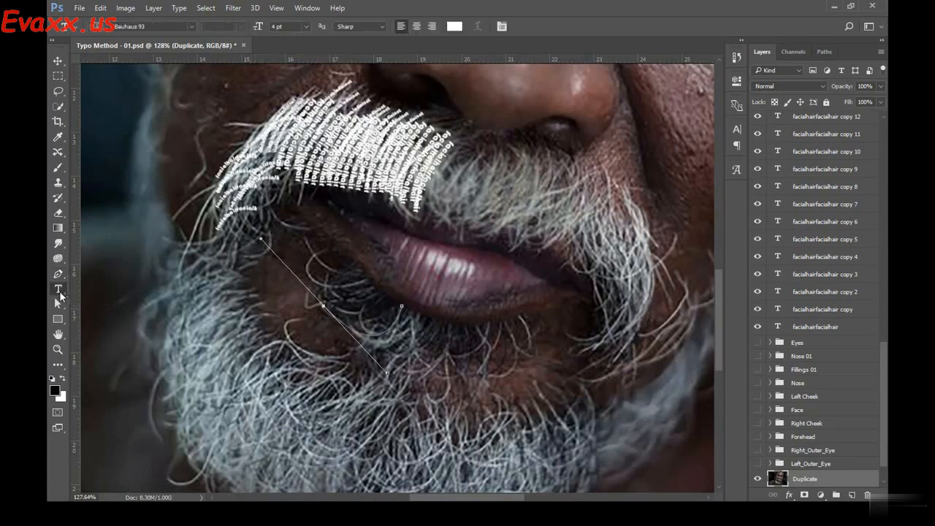
pyautogui.click(401, 306)
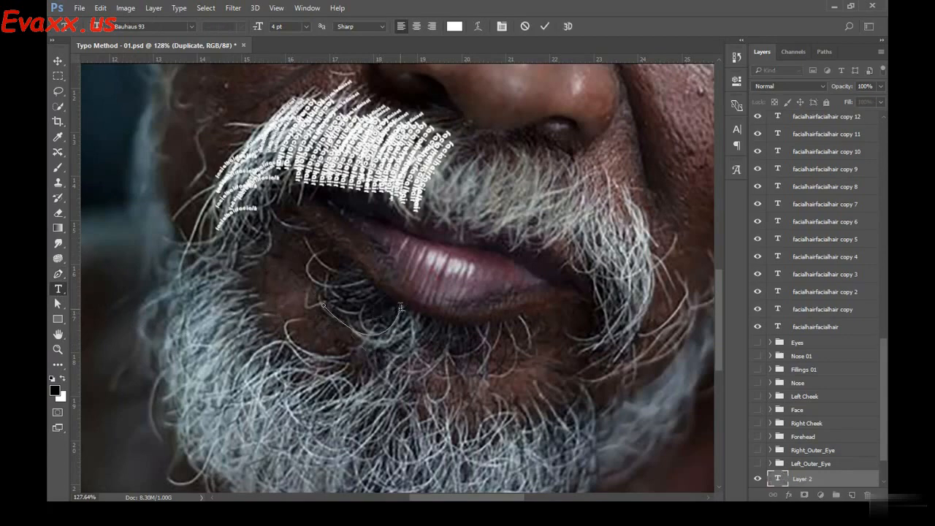
pyautogui.write('facialhair')
pyautogui.hotkey('ctrl', 'a')
pyautogui.press('ctrl')
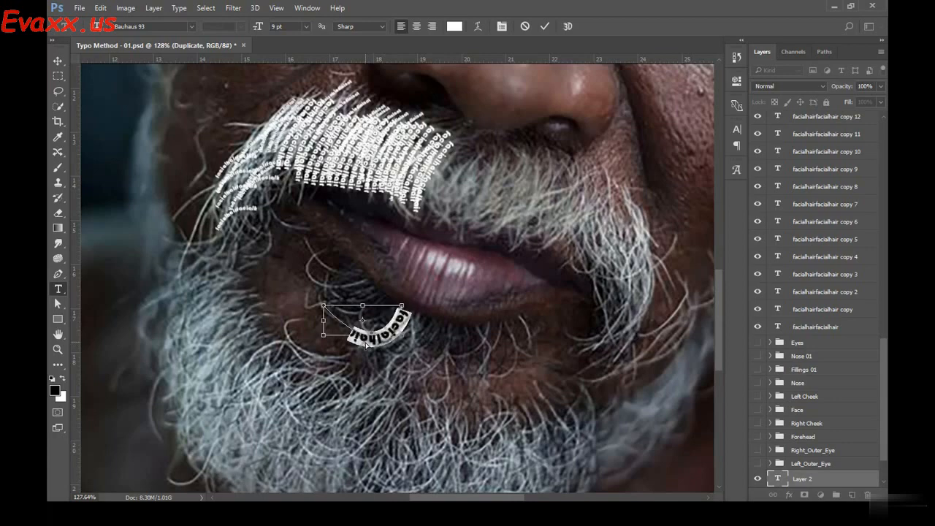
# Flip the path text so it starts from the curve's outer end, and continue it with "facial"
pyautogui.keyDown('ctrl'); pyautogui.click(354, 330); pyautogui.keyUp('ctrl')
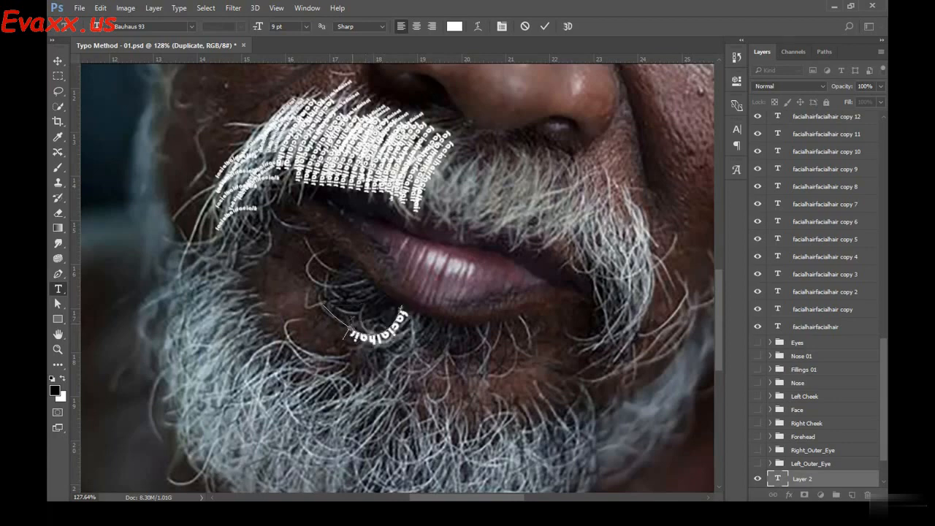
pyautogui.moveTo(348, 324); pyautogui.dragTo(316, 290)
pyautogui.click(376, 324)
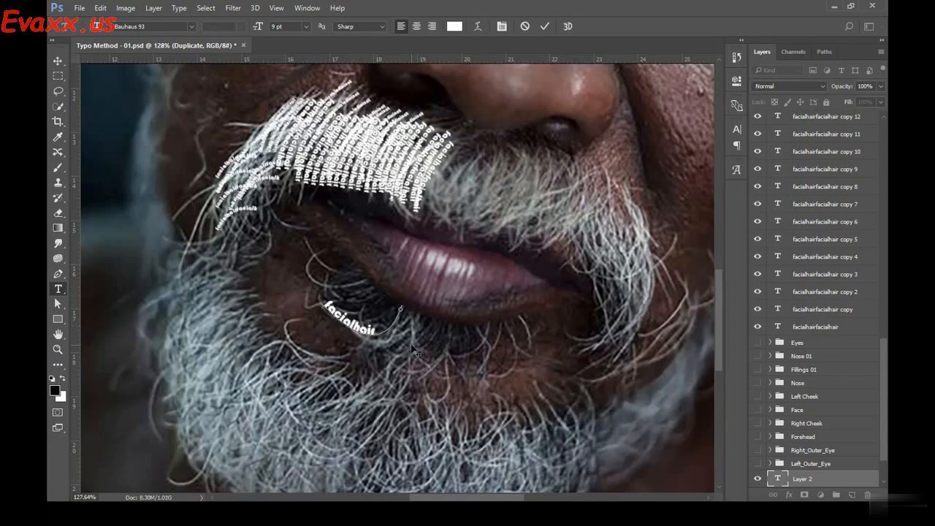
pyautogui.press('ctrl')
pyautogui.write('facial')
# Set the path text to 5 pt, fill the curve with repeated "facialhair" and commit the strand
pyautogui.hotkey('ctrl', 'a')
pyautogui.hotkey('ctrl', 'c')
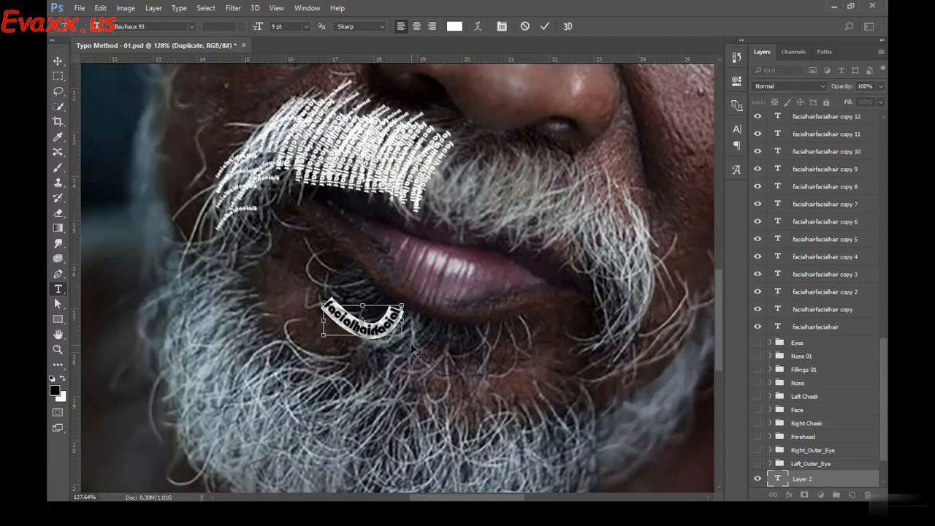
pyautogui.hotkey('ctrl', 'shift', ',')
pyautogui.hotkey('ctrl', 'shift', ',')
pyautogui.hotkey('ctrl', 'shift', ',')
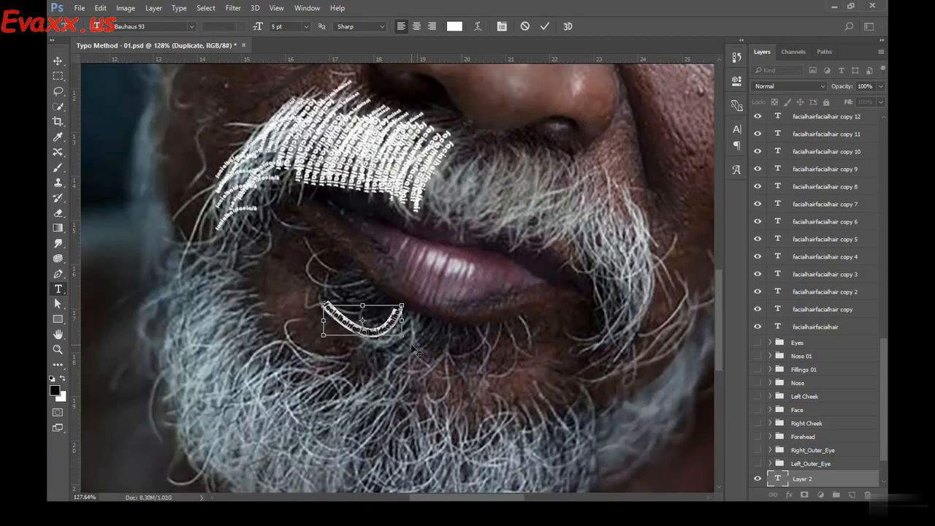
pyautogui.click(57, 63)
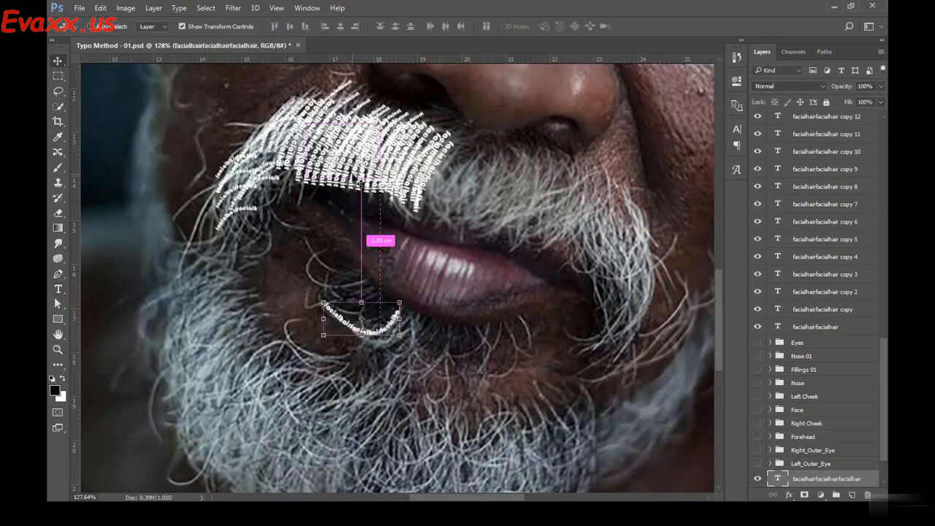
# Duplicate the curved lower-lip strand and nudge the copy to sit slightly right of the original
pyautogui.hotkey('ctrl', 'j')
pyautogui.hotkey('shift', 'Up')
pyautogui.hotkey('shift', 'Left')
pyautogui.hotkey('shift', 'Left')
pyautogui.hotkey('shift', 'Left')
pyautogui.hotkey('shift', 'Left')
pyautogui.hotkey('shift', 'Left')
pyautogui.hotkey('shift', 'Left')
pyautogui.hotkey('shift', 'Left')
pyautogui.hotkey('shift', 'Left')
pyautogui.hotkey('shift', 'Left')
pyautogui.hotkey('shift', 'Left')
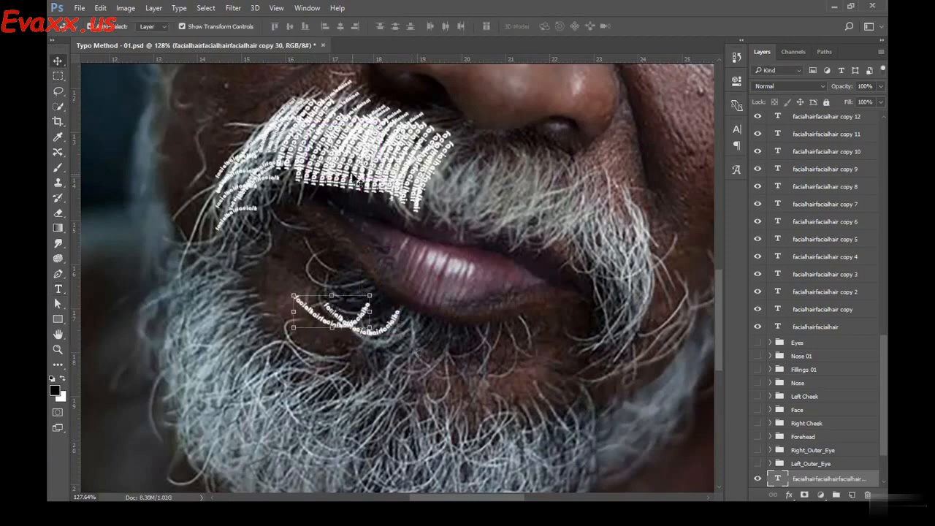
pyautogui.hotkey('shift', 'Right')
pyautogui.hotkey('shift', 'Right')
pyautogui.hotkey('shift', 'Right')
pyautogui.hotkey('shift', 'Right')
pyautogui.hotkey('shift', 'Right')
pyautogui.hotkey('shift', 'Right')
pyautogui.hotkey('shift', 'Right')
pyautogui.hotkey('shift', 'Right')
pyautogui.hotkey('shift', 'Right')
pyautogui.hotkey('shift', 'Right')
pyautogui.hotkey('shift', 'Right')
pyautogui.hotkey('shift', 'Down')
pyautogui.hotkey('shift', 'Down')
pyautogui.hotkey('shift', 'Down')
pyautogui.hotkey('shift', 'Up')
pyautogui.hotkey('shift', 'Up')
# Rotate the copied strand slightly clockwise, nudge it down and add another copy to the lower-lip cluster
pyautogui.click(436, 322)
pyautogui.click(402, 314)
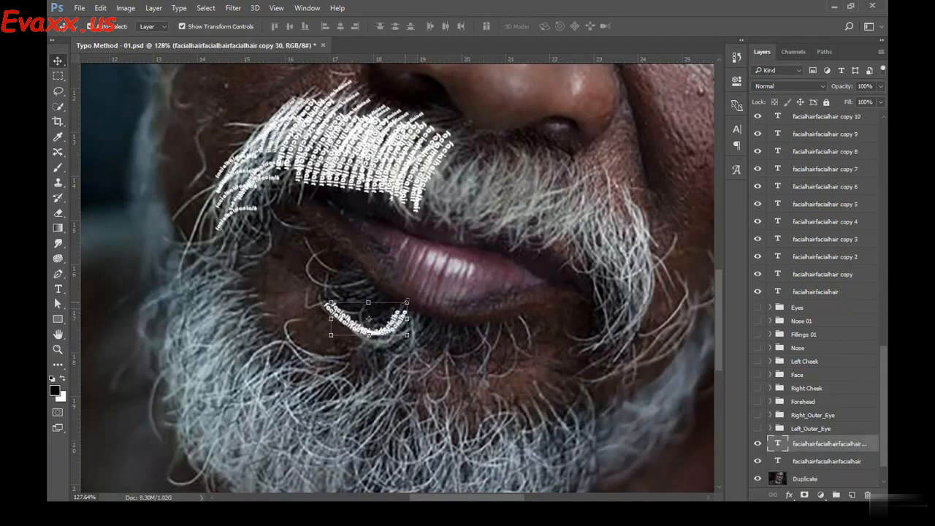
pyautogui.moveTo(414, 292); pyautogui.dragTo(434, 322)
pyautogui.hotkey('shift', 'Down')
pyautogui.press('Down')
pyautogui.press('Return')
pyautogui.hotkey('ctrl', 'j')
pyautogui.press('Return')
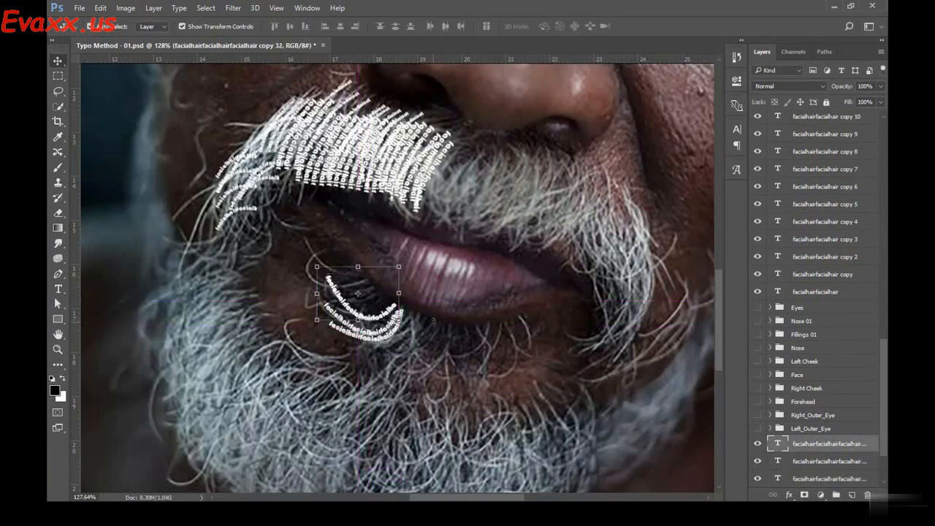
# Add further copies of the curved strand, rotated more steeply and placed up beside the mouth corner
pyautogui.hotkey('ctrl', 'j')
pyautogui.hotkey('ctrl', 't')
pyautogui.moveTo(403, 254); pyautogui.dragTo(412, 280)
pyautogui.hotkey('shift', 'Up')
pyautogui.press('Down')
pyautogui.press('Down')
pyautogui.press('Return')
pyautogui.hotkey('ctrl', 'j')
pyautogui.hotkey('ctrl', 't')
pyautogui.hotkey('shift', 'Up')
pyautogui.hotkey('shift', 'Left')
pyautogui.hotkey('shift', 'Down')
pyautogui.hotkey('shift', 'Down')
pyautogui.press('Return')
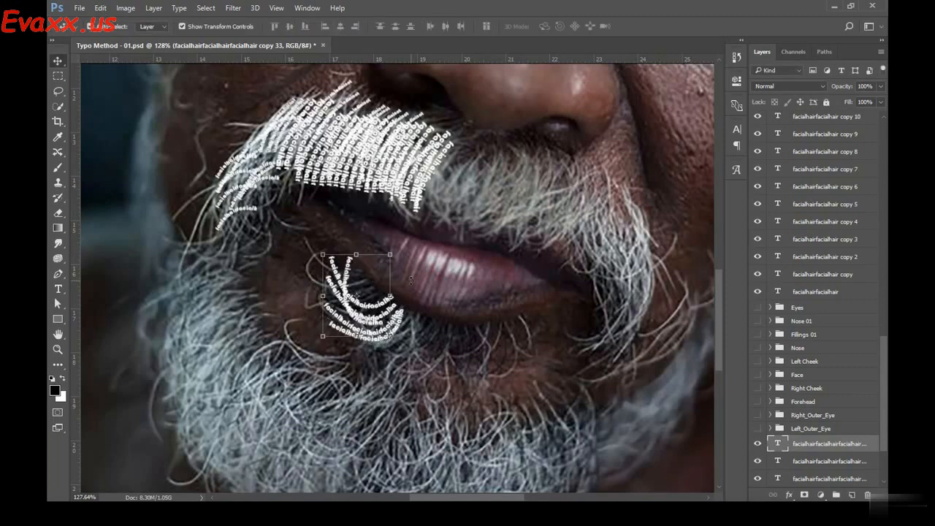
# Duplicate the outermost arched moustache strand and move the copy down and left onto the upper edge of the beard
pyautogui.hotkey('ctrl', 'j')
pyautogui.hotkey('shift', 'Left')
pyautogui.hotkey('shift', 'Left')
pyautogui.hotkey('shift', 'Left')
pyautogui.hotkey('shift', 'Left')
pyautogui.hotkey('shift', 'Down')
pyautogui.hotkey('shift', 'Down')
pyautogui.hotkey('shift', 'Down')
pyautogui.hotkey('shift', 'Down')
pyautogui.hotkey('shift', 'Left')
pyautogui.hotkey('shift', 'Left')
pyautogui.hotkey('shift', 'Left')
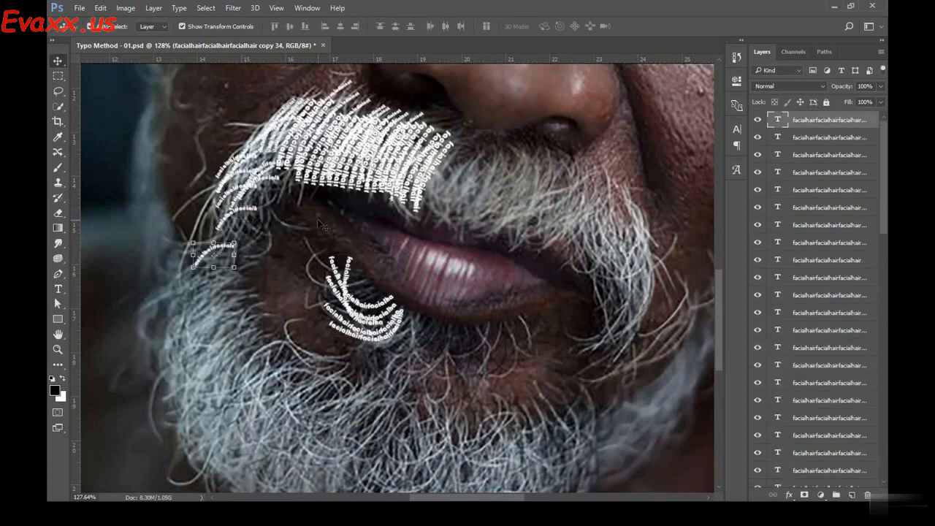
# Draw an S-shaped pen path from the inner beard down to its lower left edge
pyautogui.click(58, 274)
pyautogui.scroll(-3, 383, 367)
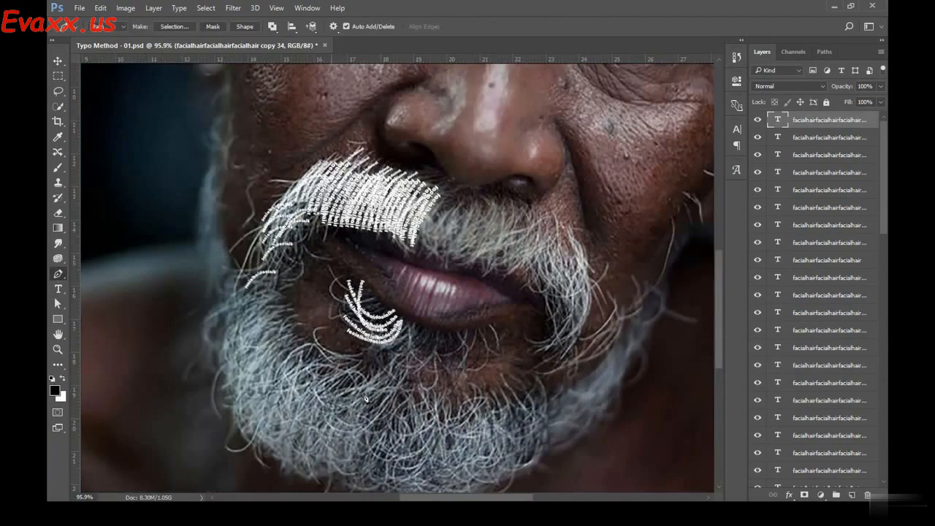
pyautogui.moveTo(409, 387); pyautogui.dragTo(443, 318)
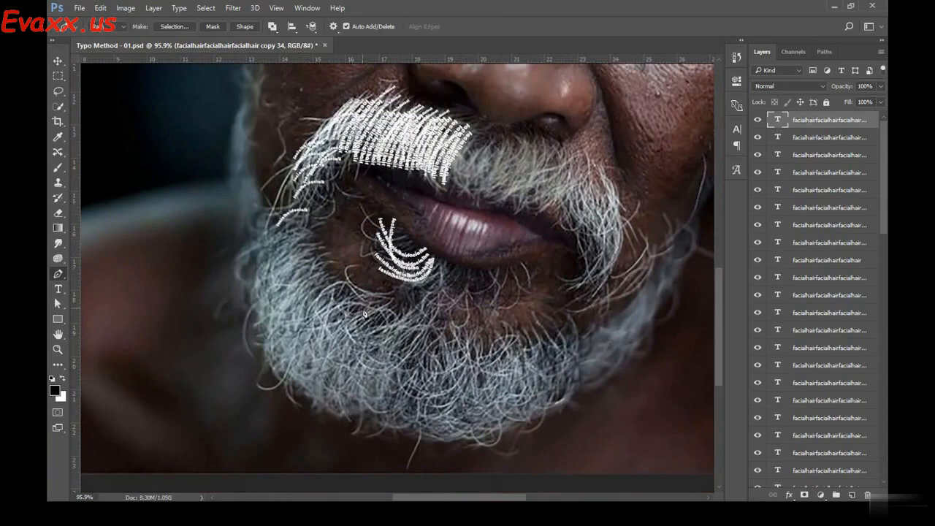
pyautogui.moveTo(333, 304); pyautogui.dragTo(283, 397)
pyautogui.click(300, 382)
pyautogui.moveTo(274, 391); pyautogui.dragTo(259, 394)
# Fill the S-shaped beard path with repeated "facialhair" text and commit the strand
pyautogui.click(59, 289)
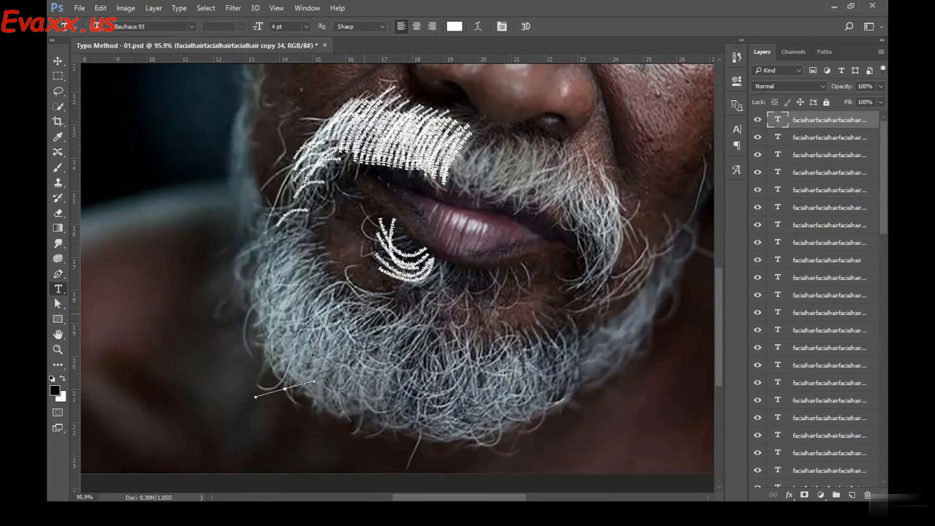
pyautogui.click(362, 309)
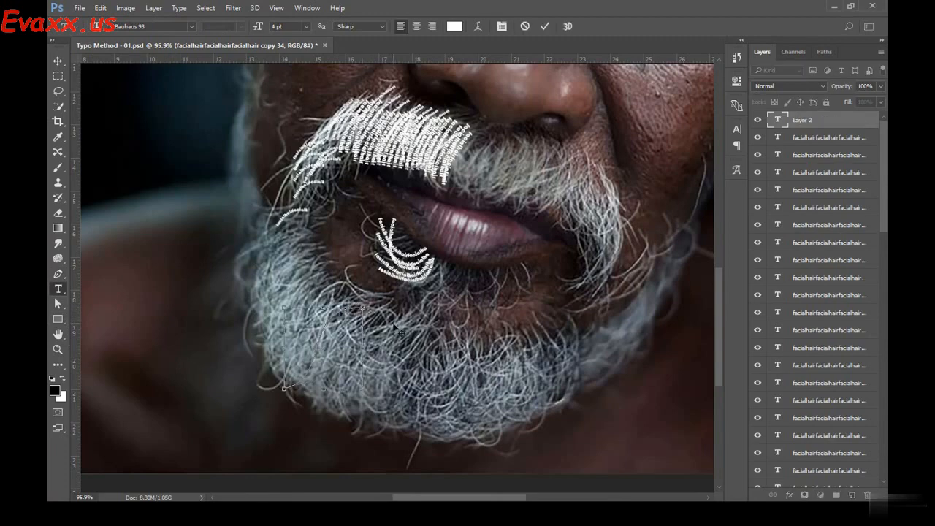
pyautogui.write('facialhair')
pyautogui.hotkey('ctrl', 'v')
pyautogui.hotkey('ctrl', 'v')
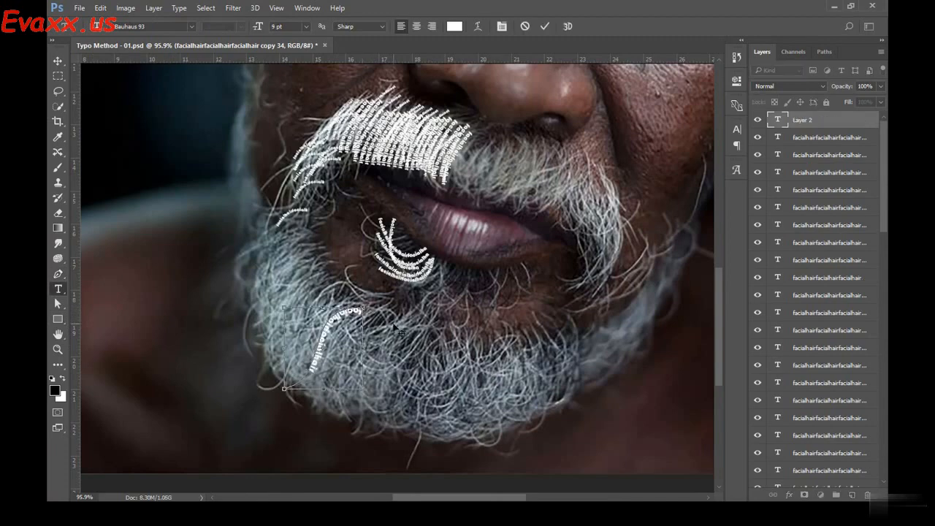
pyautogui.click(57, 61)
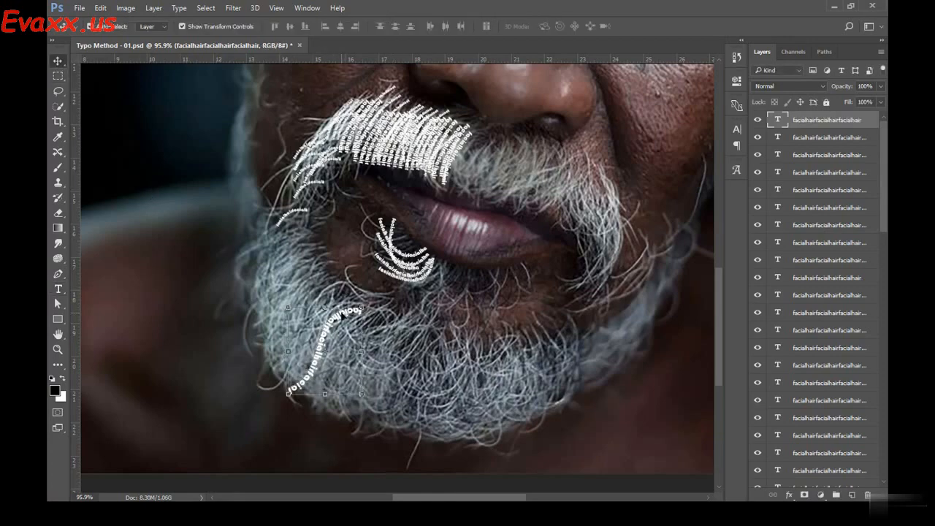
# Copy the S-shaped strand four times across the beard to the right and flip the last copy horizontally
pyautogui.moveTo(313, 315); pyautogui.dragTo(492, 291)
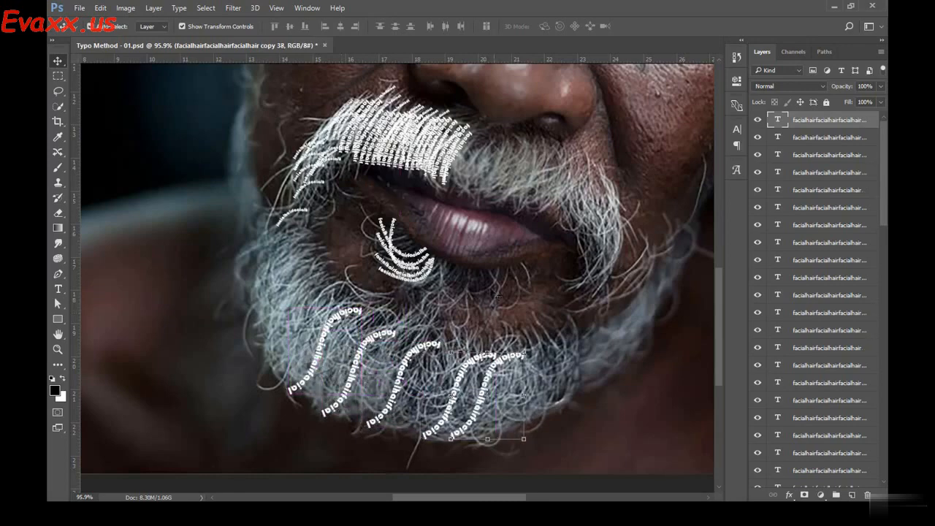
pyautogui.hotkey('ctrl', 't')
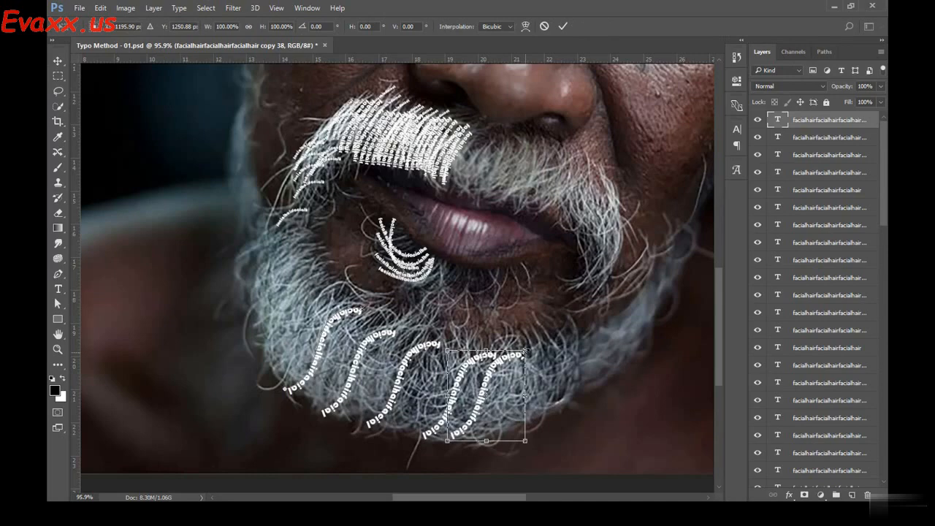
pyautogui.rightClick(524, 152)
pyautogui.click(584, 329)
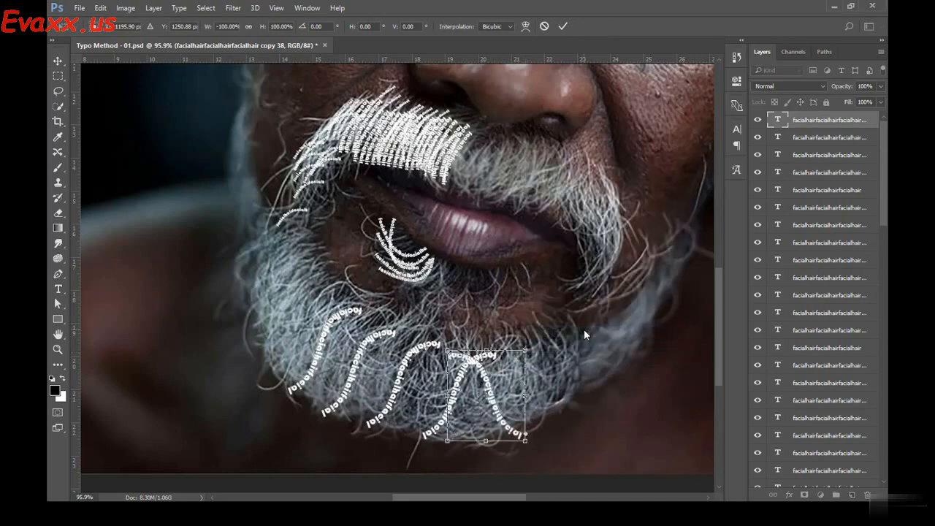
pyautogui.press('Return')
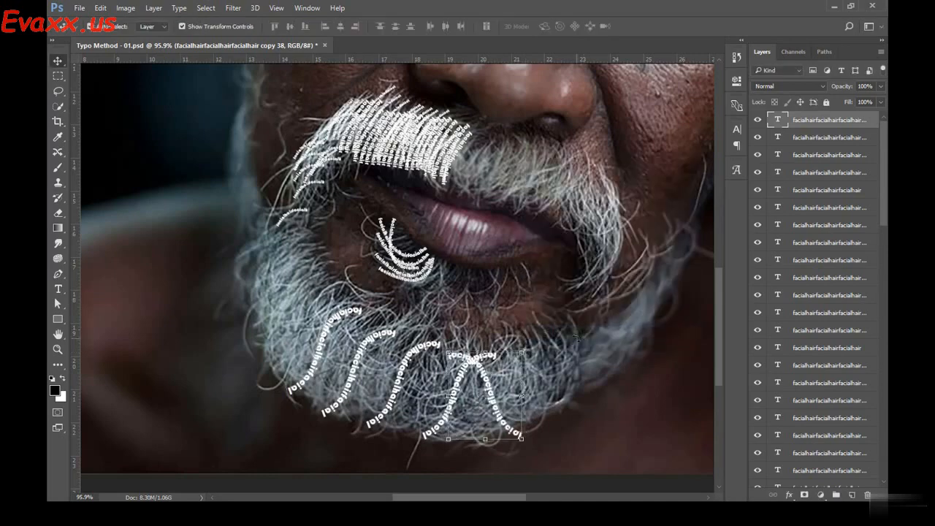
# Rotate the flipped beard strand by about 52° and move it left among the other beard strands
pyautogui.hotkey('shift', 'Left')
pyautogui.hotkey('shift', 'Left')
pyautogui.hotkey('shift', 'Left')
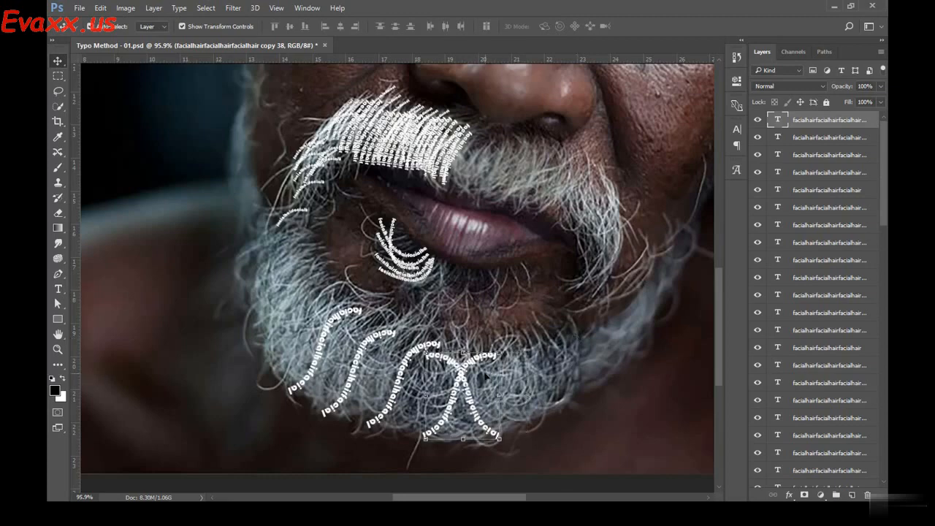
pyautogui.hotkey('ctrl', 't')
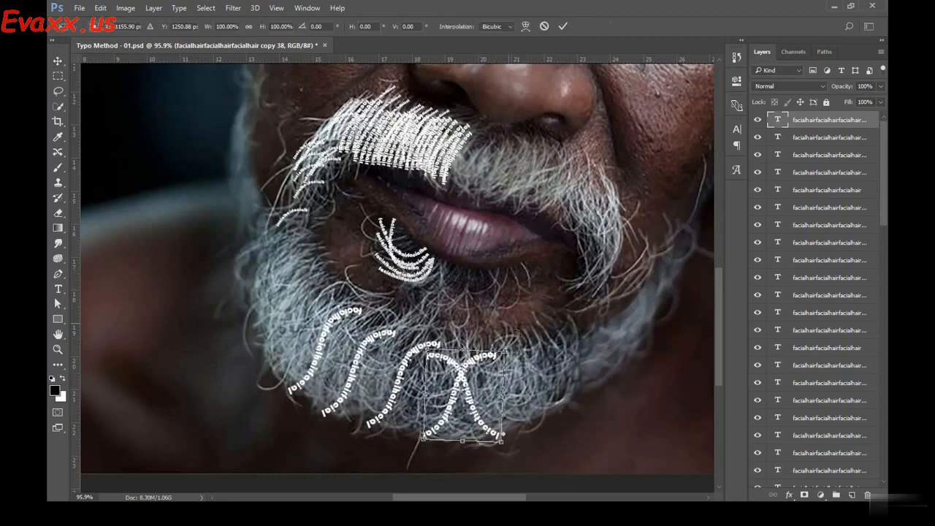
pyautogui.moveTo(491, 322); pyautogui.dragTo(537, 363)
pyautogui.hotkey('shift', 'Left')
pyautogui.hotkey('shift', 'Left')
pyautogui.hotkey('shift', 'Left')
pyautogui.hotkey('shift', 'Left')
pyautogui.hotkey('shift', 'Left')
pyautogui.hotkey('shift', 'Left')
pyautogui.hotkey('shift', 'Left')
pyautogui.hotkey('shift', 'Left')
pyautogui.hotkey('shift', 'Left')
pyautogui.hotkey('shift', 'Left')
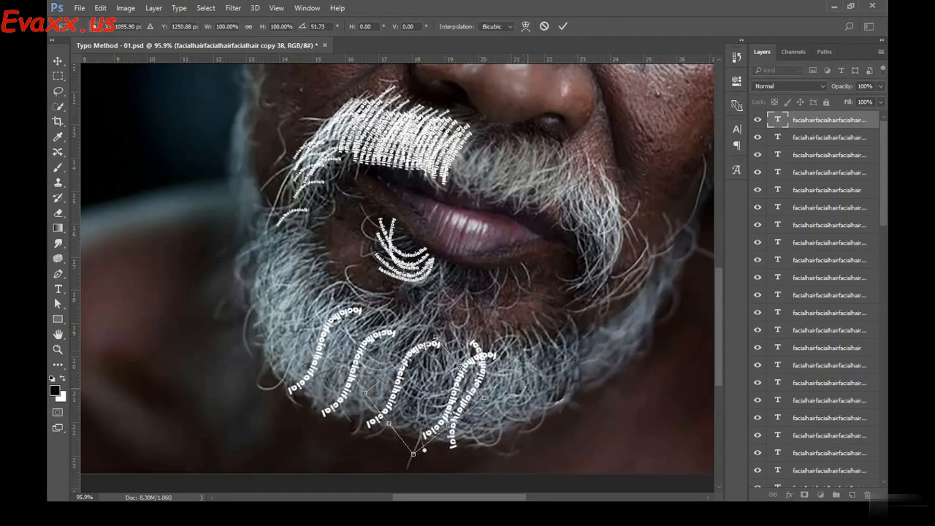
pyautogui.press('Return')
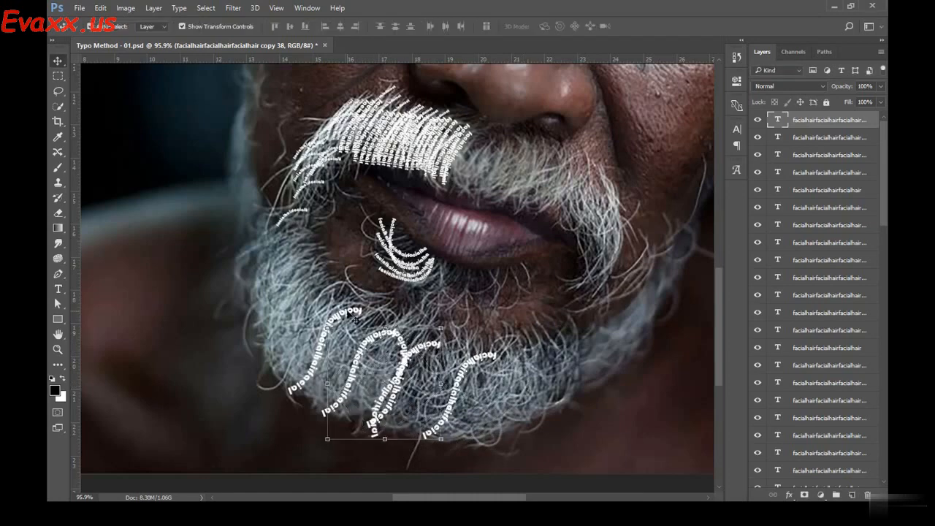
# Duplicate the leftmost S-shaped beard strand and flip the copy horizontally
pyautogui.click(333, 321)
pyautogui.hotkey('ctrl', 'j')
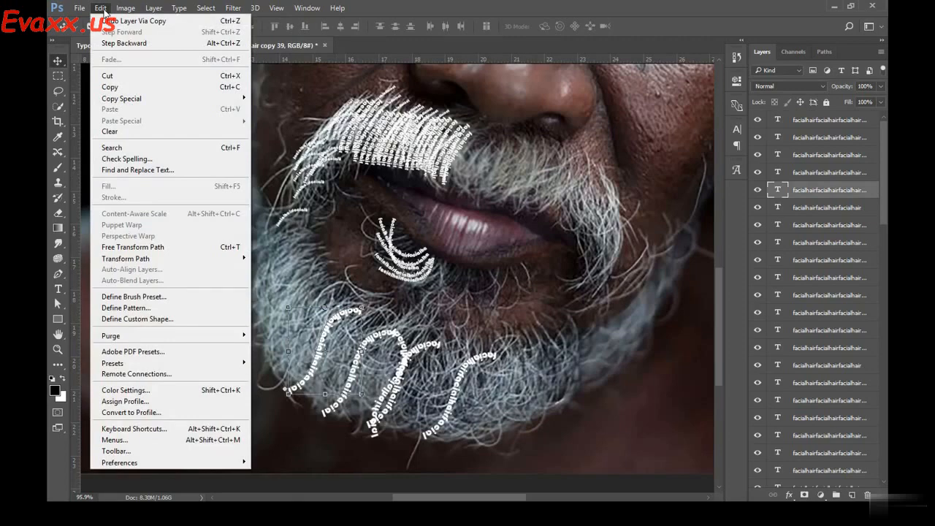
pyautogui.moveTo(150, 262)
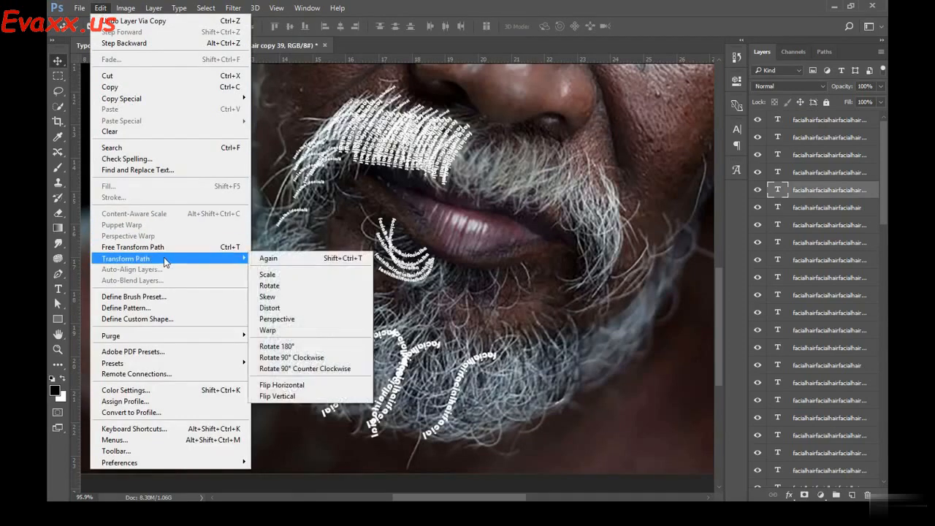
pyautogui.click(308, 385)
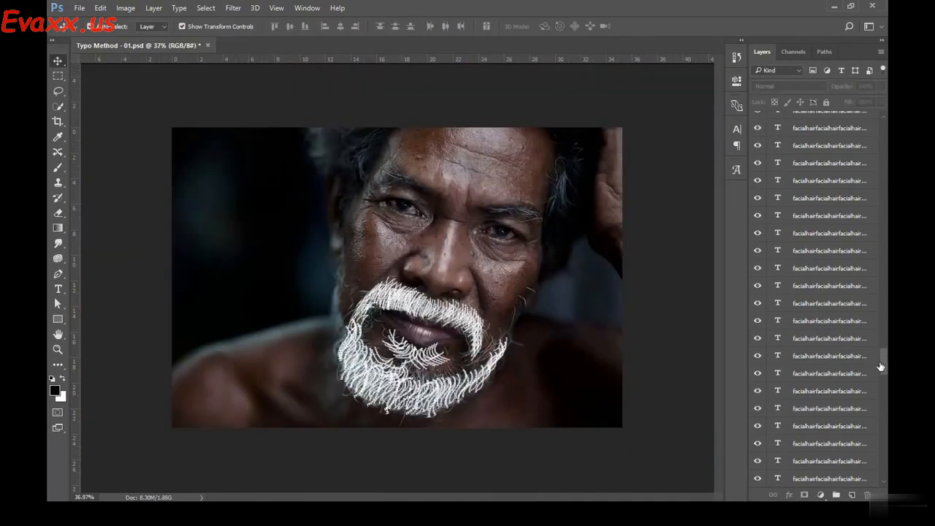
# Select the run of facial hair text layers down to the original "facialhairfacialhair" layer and group them
pyautogui.moveTo(884, 363); pyautogui.dragTo(881, 126)
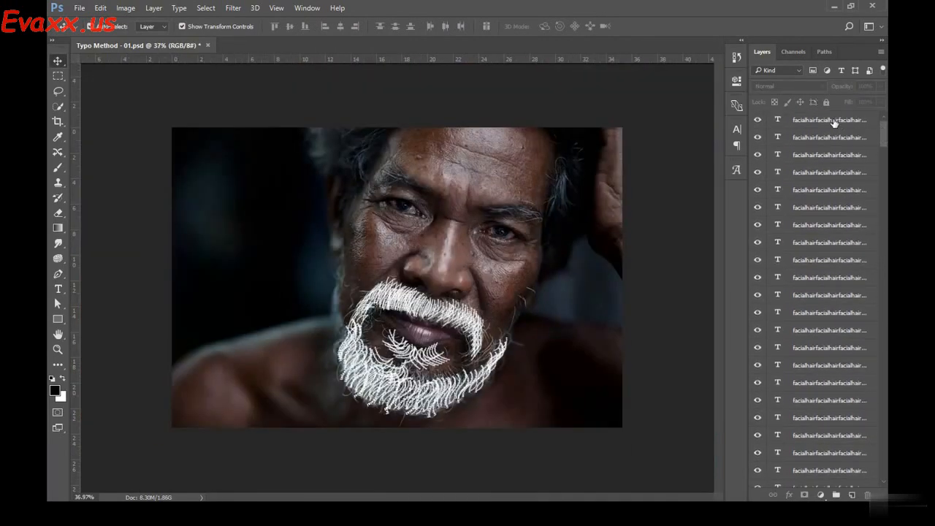
pyautogui.click(796, 305)
pyautogui.scroll(-5, 795, 306)
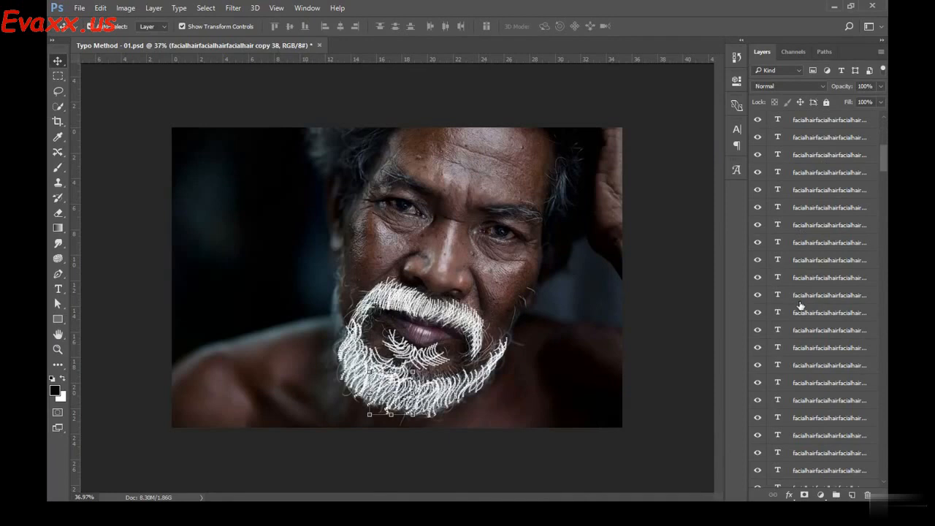
pyautogui.scroll(-5, 813, 307)
pyautogui.moveTo(883, 244); pyautogui.dragTo(885, 413)
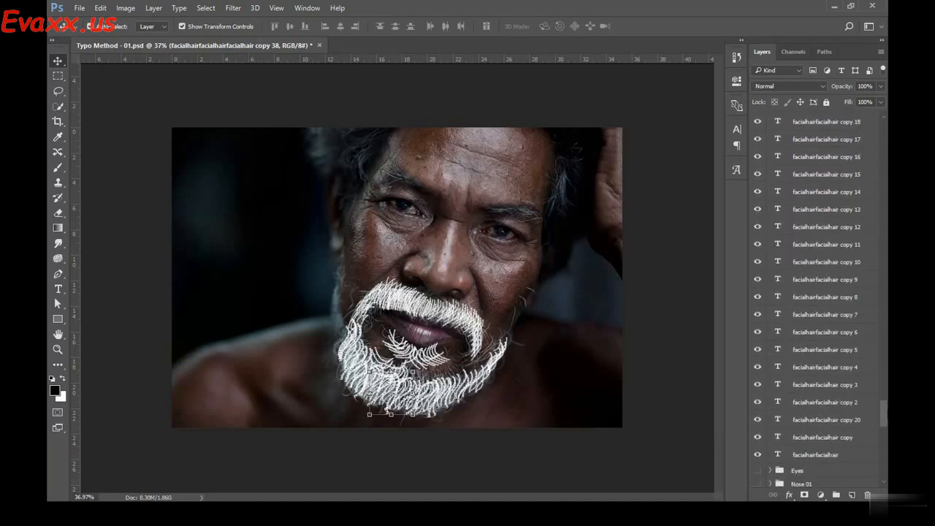
pyautogui.keyDown('shift'); pyautogui.click(814, 454); pyautogui.keyUp('shift')
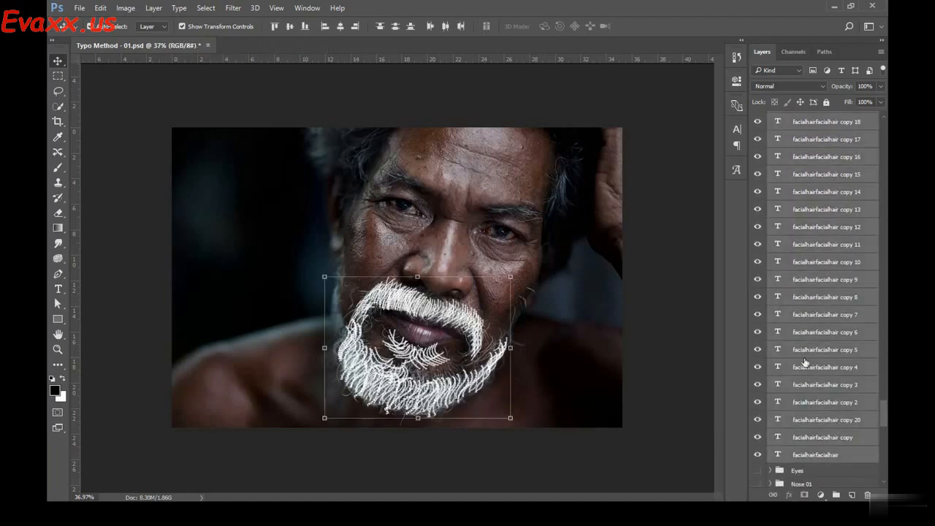
pyautogui.hotkey('ctrl', 'g')
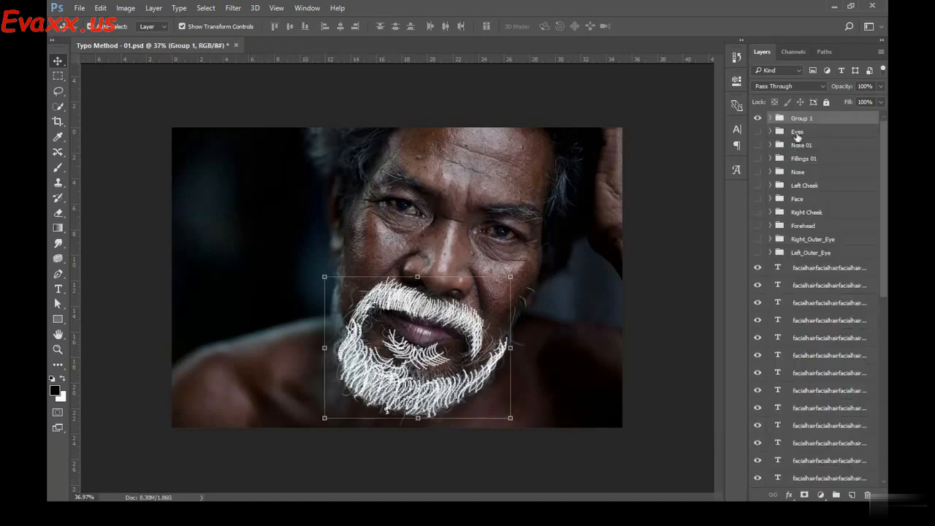
# Move all remaining loose facial hair text layers, down to the original "facialhairfacialhair" layer, into Group 1 and check the group by toggling its visibility
pyautogui.click(759, 118)
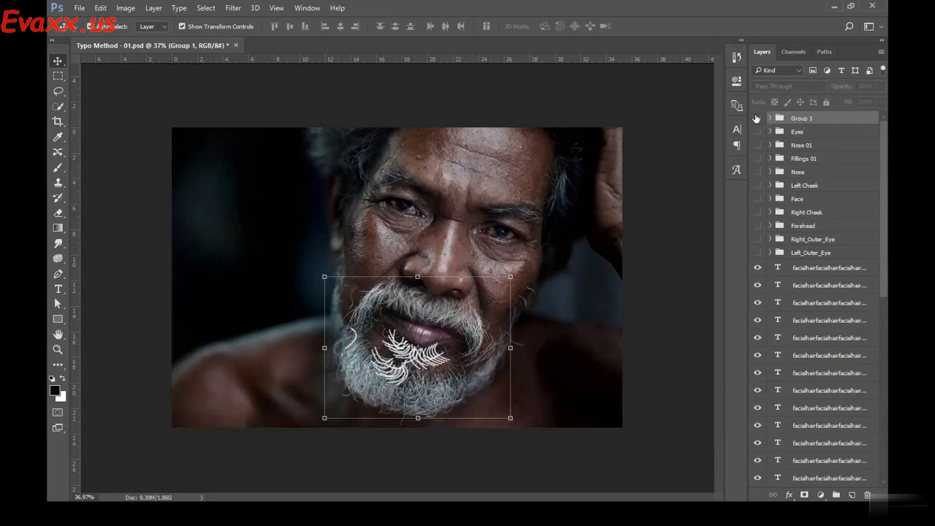
pyautogui.click(757, 118)
pyautogui.click(817, 268)
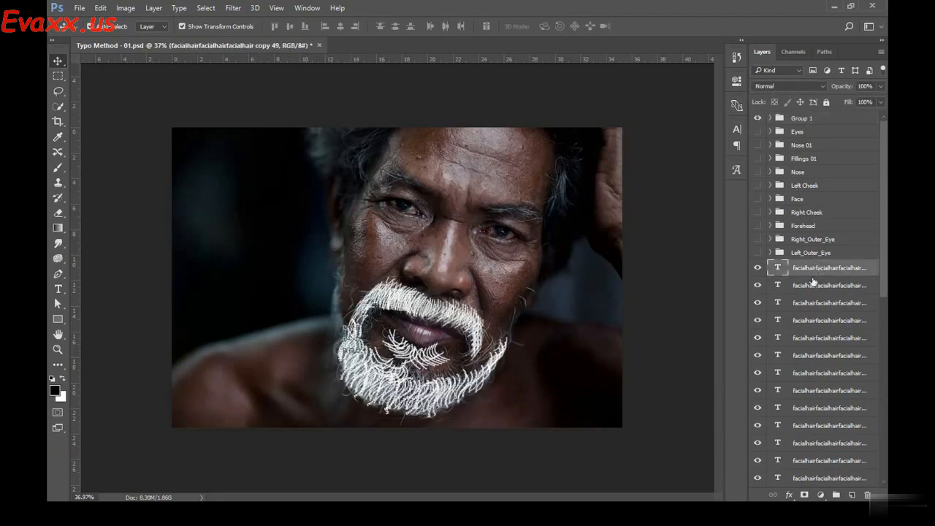
pyautogui.scroll(-2, 802, 358)
pyautogui.scroll(-5, 803, 358)
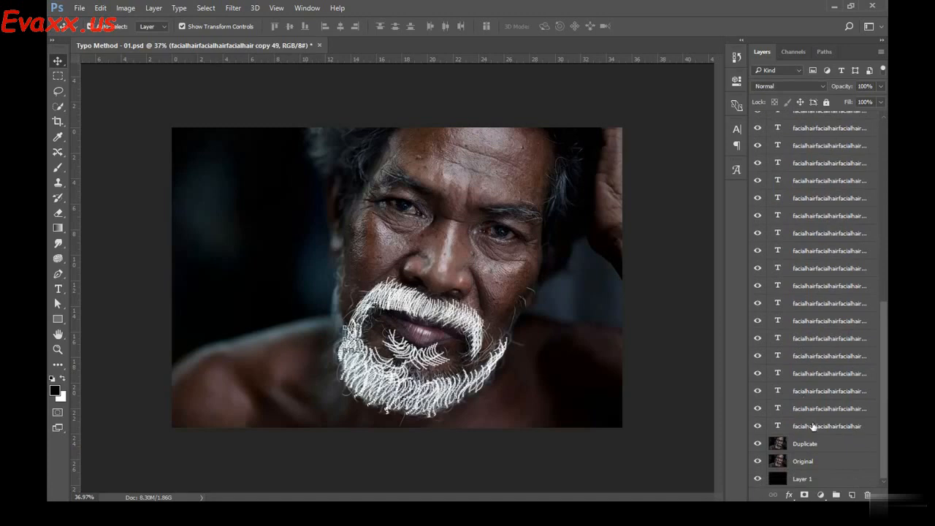
pyautogui.keyDown('shift'); pyautogui.click(813, 426); pyautogui.keyUp('shift')
pyautogui.scroll(7, 817, 298)
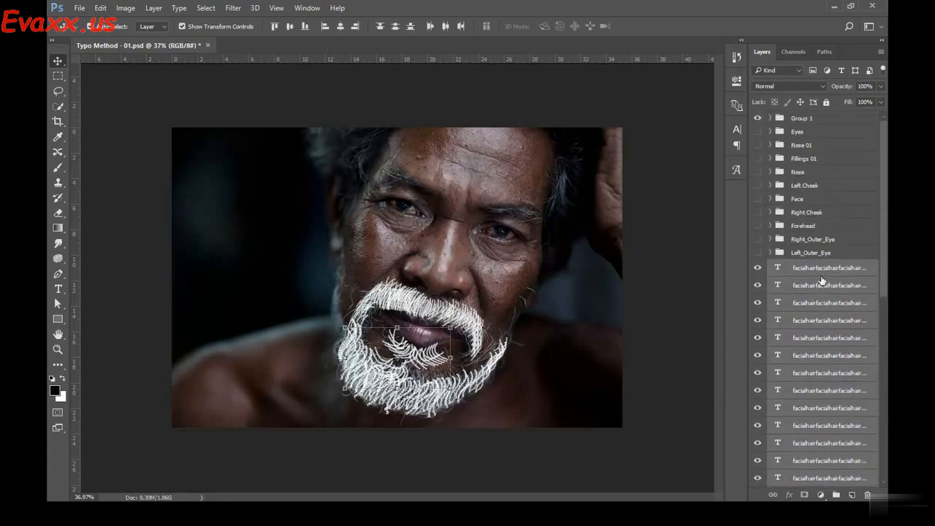
pyautogui.moveTo(817, 268); pyautogui.dragTo(801, 118)
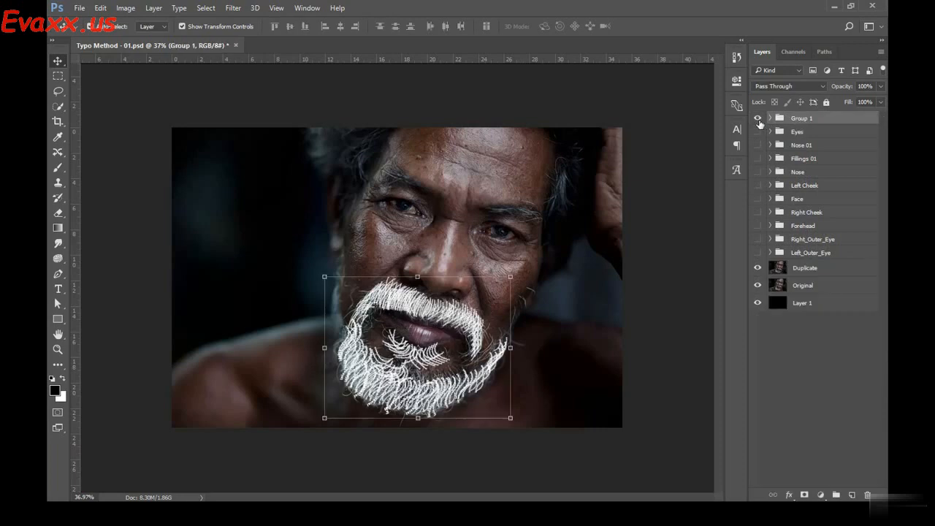
pyautogui.click(759, 121)
pyautogui.click(758, 121)
# Rename the facial hair layer group as "Facial Hairs"
pyautogui.doubleClick(835, 120)
pyautogui.hotkey('ctrl', 'a')
pyautogui.write('Facial Hairs')
pyautogui.press('Return')
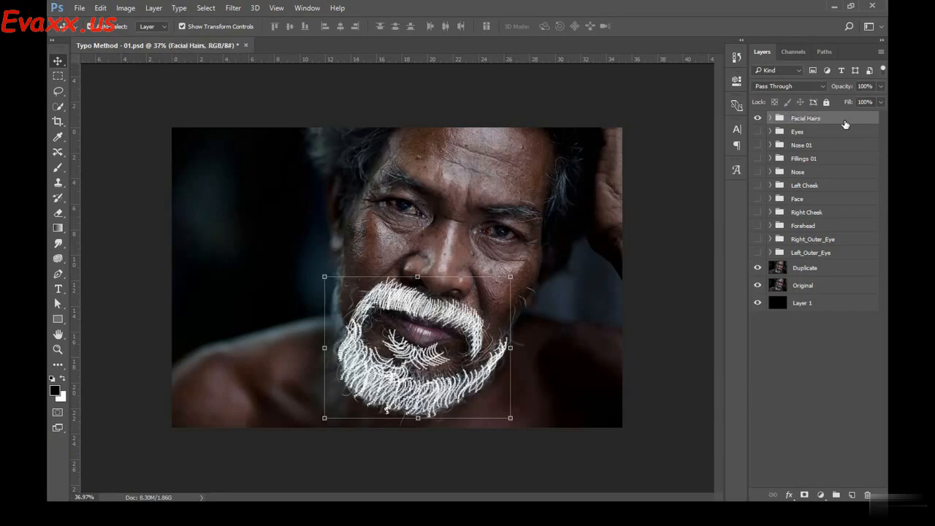
# Deselect the layers, show all hidden groups from Eyes down to Left_Outer_Eye, and save the document
pyautogui.click(824, 362)
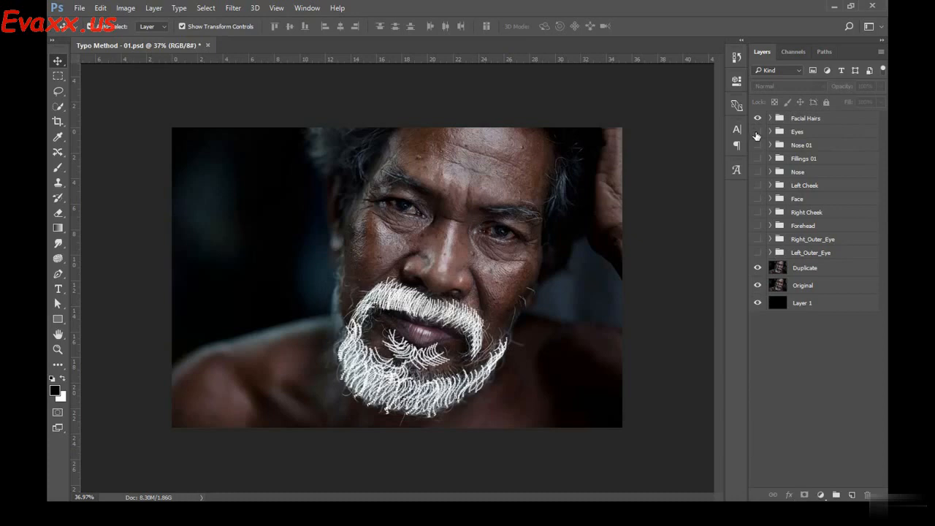
pyautogui.moveTo(757, 135); pyautogui.dragTo(760, 254)
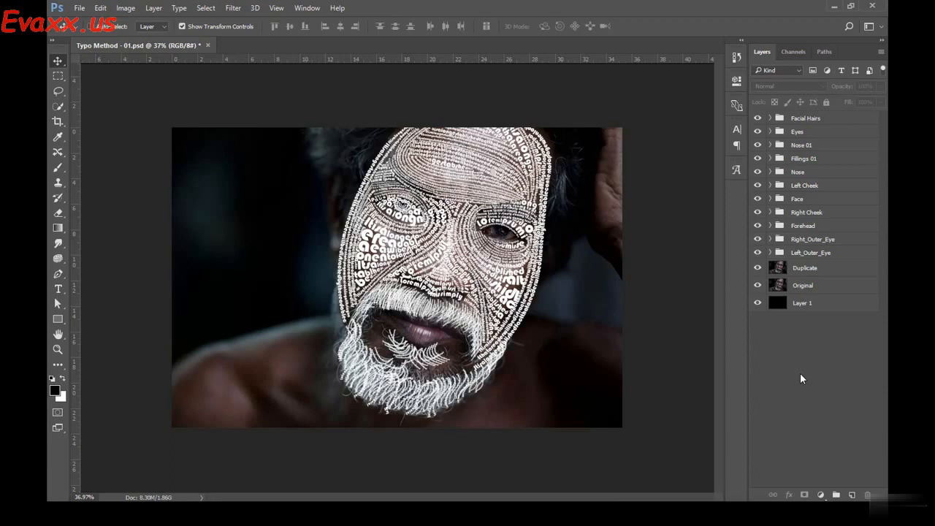
pyautogui.hotkey('ctrl', 's')
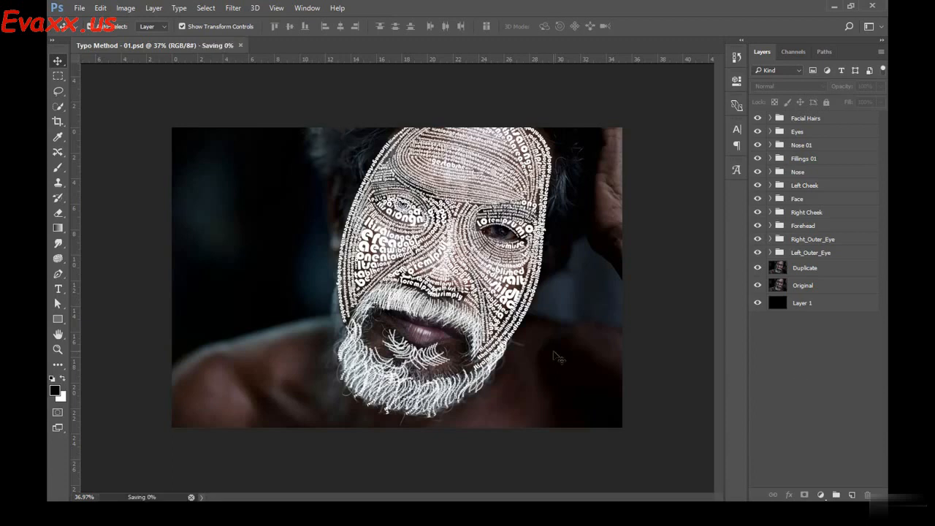